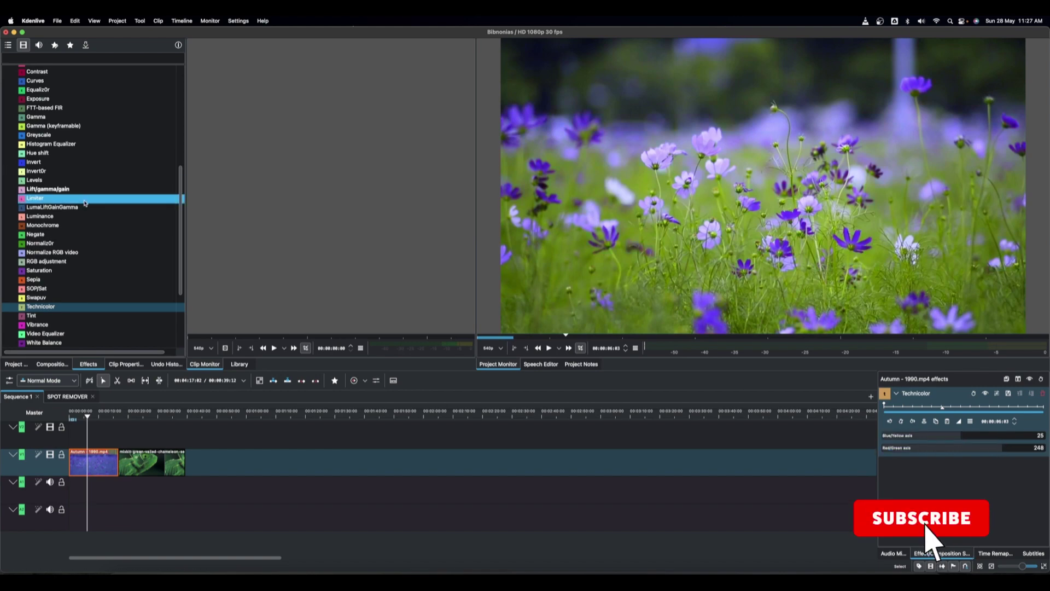
# - Apply the Bézier Curves effect to the Autumn clip
pyautogui.scroll(2, 85, 203)
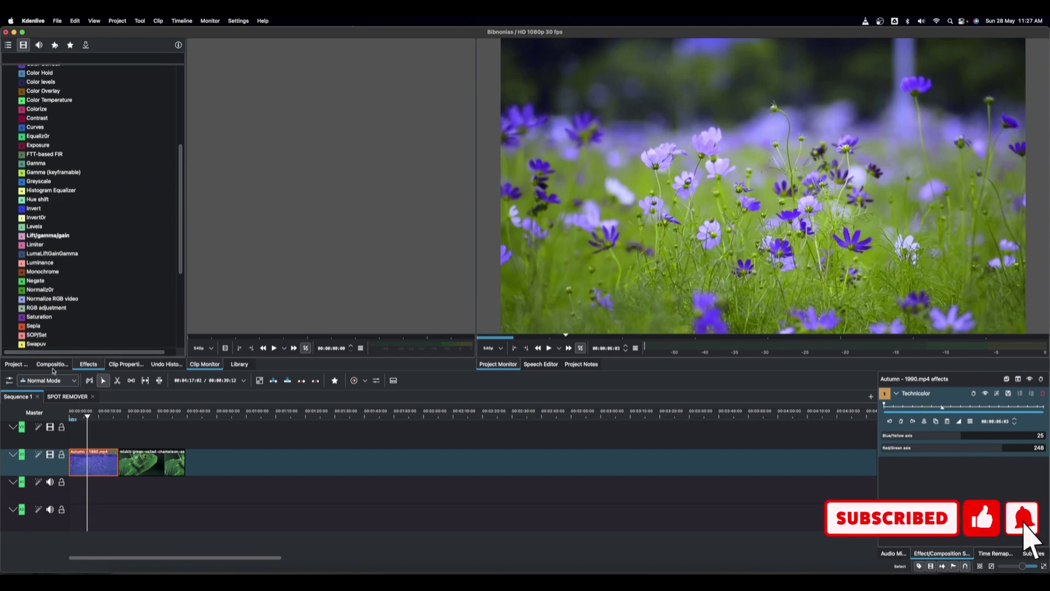
pyautogui.scroll(5, 83, 198)
pyautogui.scroll(2, 83, 198)
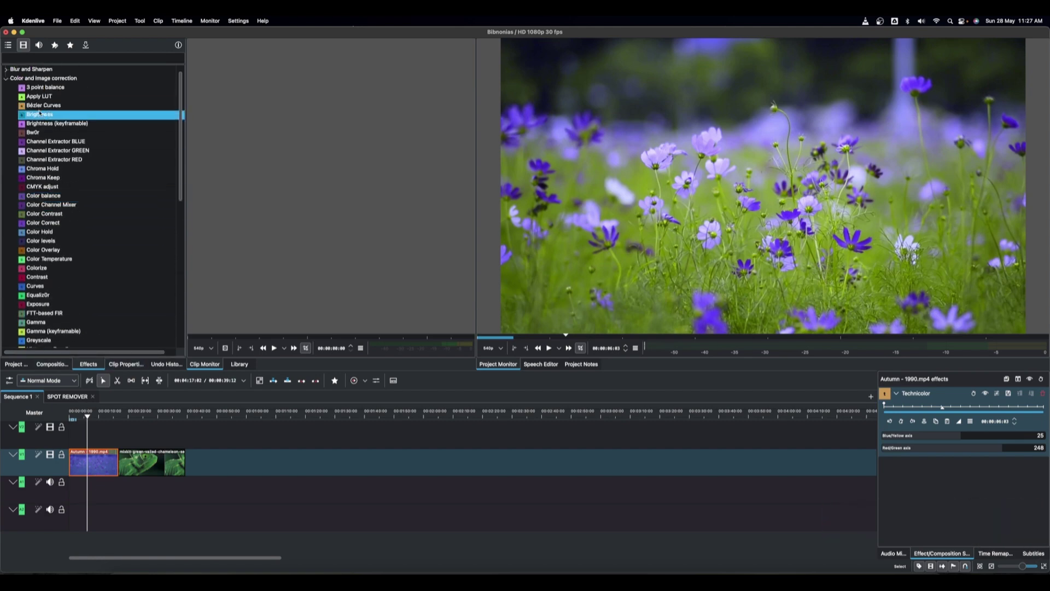
pyautogui.click(41, 106)
pyautogui.moveTo(89, 441); pyautogui.dragTo(98, 458)
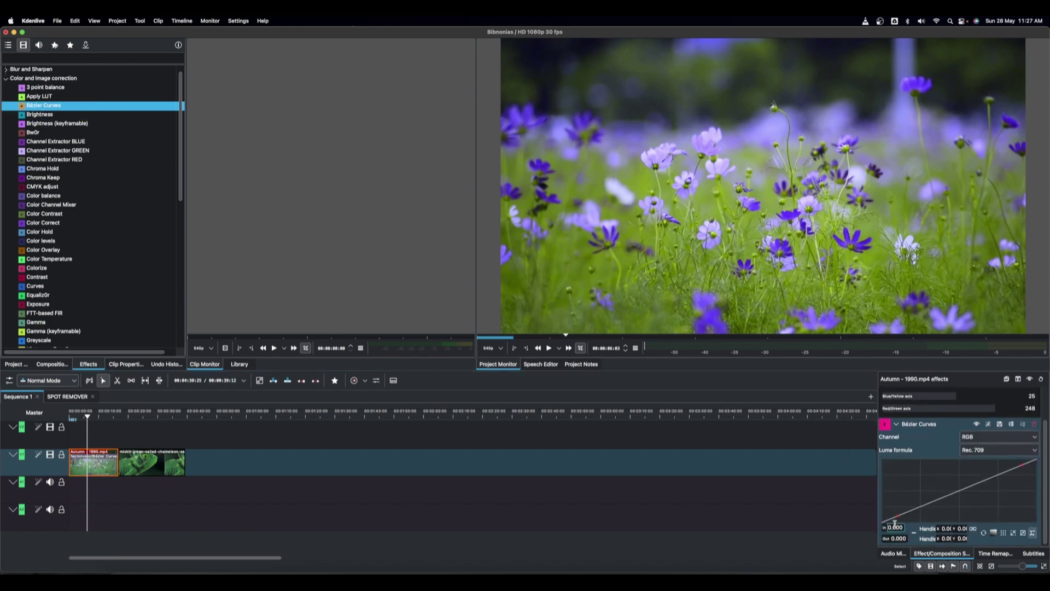
# - Bend the curve's lower point and shift Technicolor to Red/Green 229, Blue/Yellow -103
pyautogui.moveTo(899, 516); pyautogui.dragTo(925, 517)
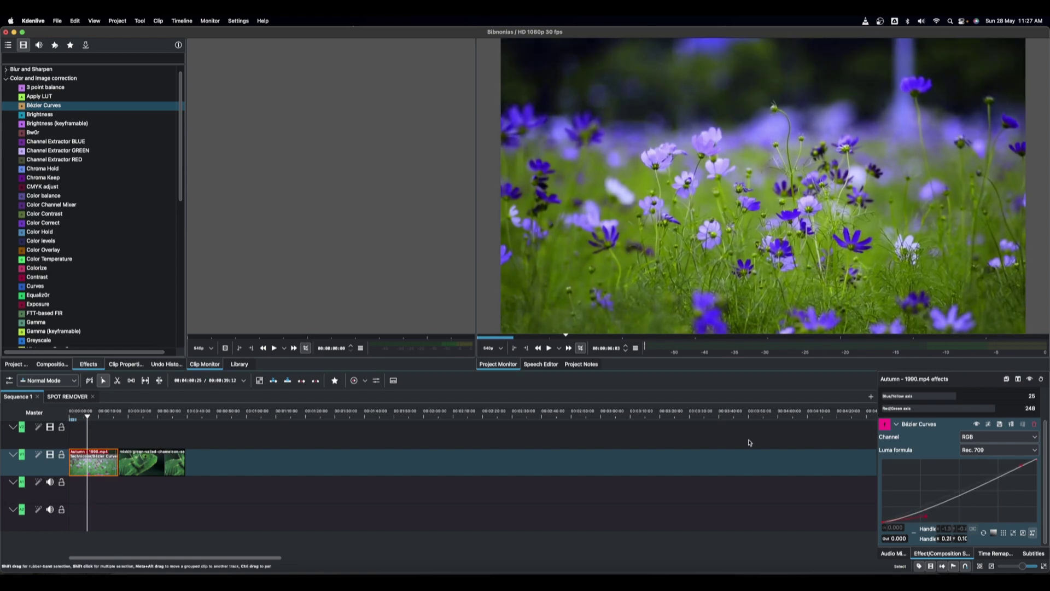
pyautogui.moveTo(989, 409); pyautogui.dragTo(934, 399)
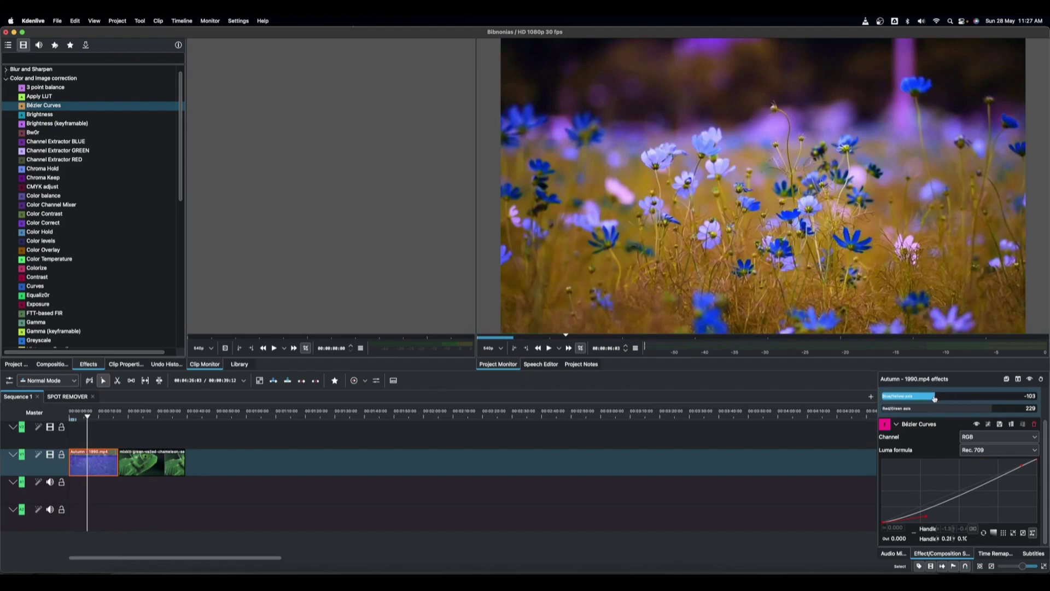
pyautogui.moveTo(936, 397); pyautogui.dragTo(940, 396)
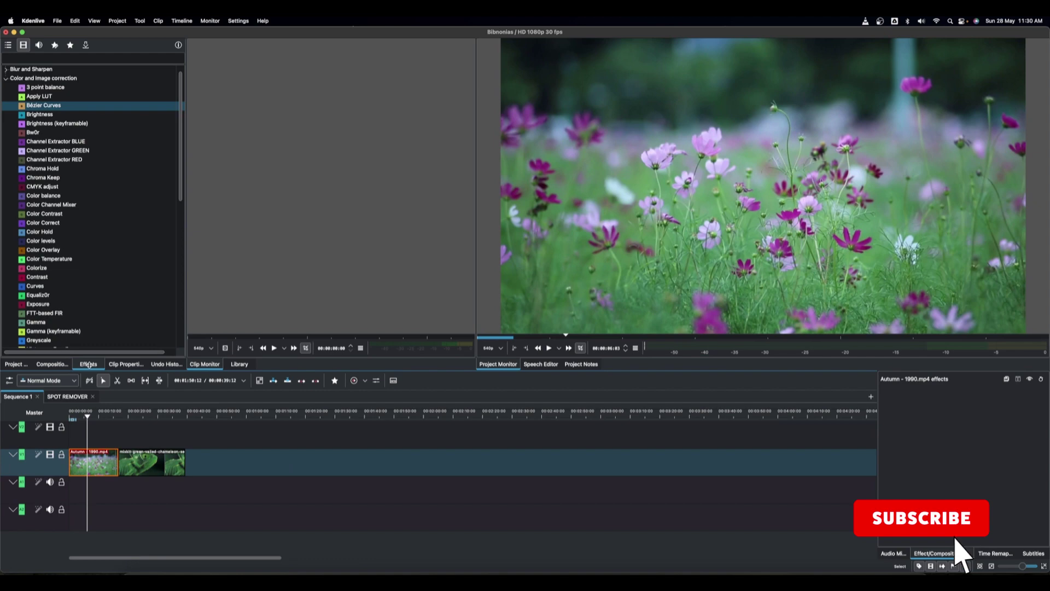
# - Apply Hue shift to the Autumn clip and raise its Hue from 0 to 30
pyautogui.click(73, 204)
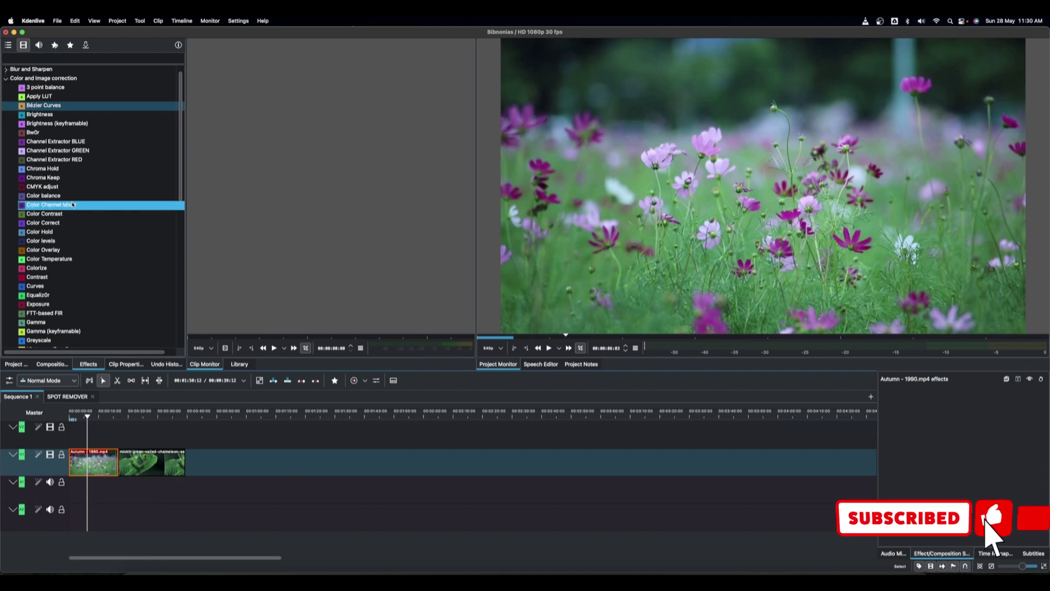
pyautogui.scroll(-2, 73, 204)
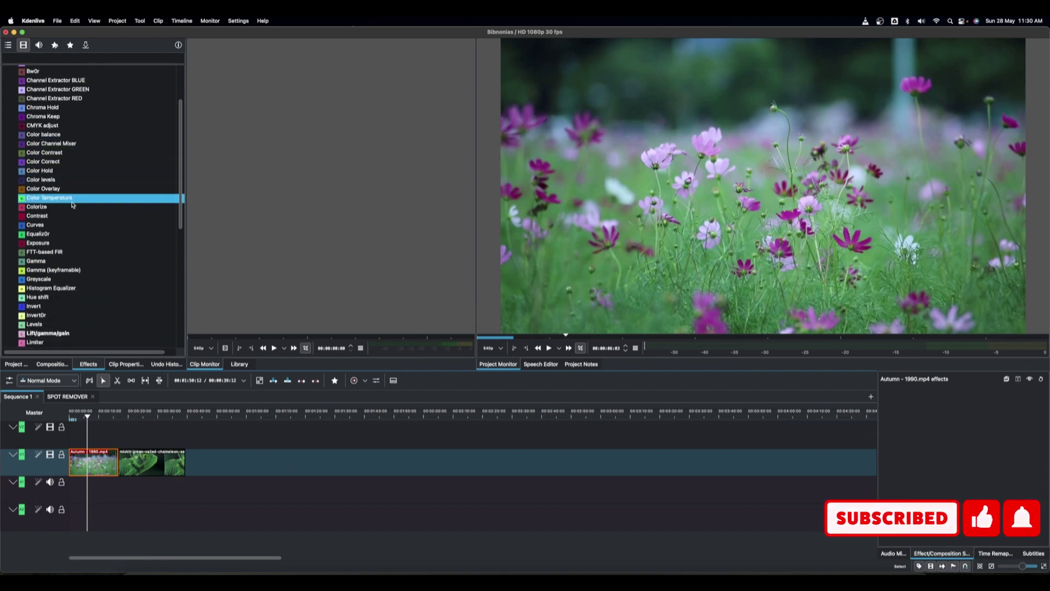
pyautogui.scroll(-2, 73, 205)
pyautogui.click(44, 257)
pyautogui.moveTo(50, 277); pyautogui.dragTo(94, 462)
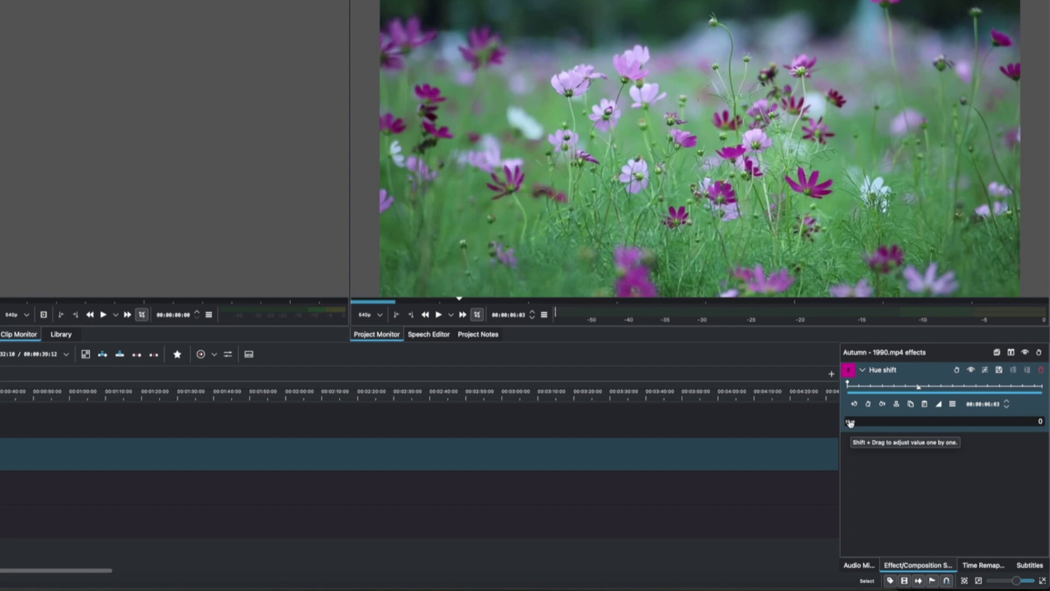
pyautogui.moveTo(851, 423); pyautogui.dragTo(895, 441)
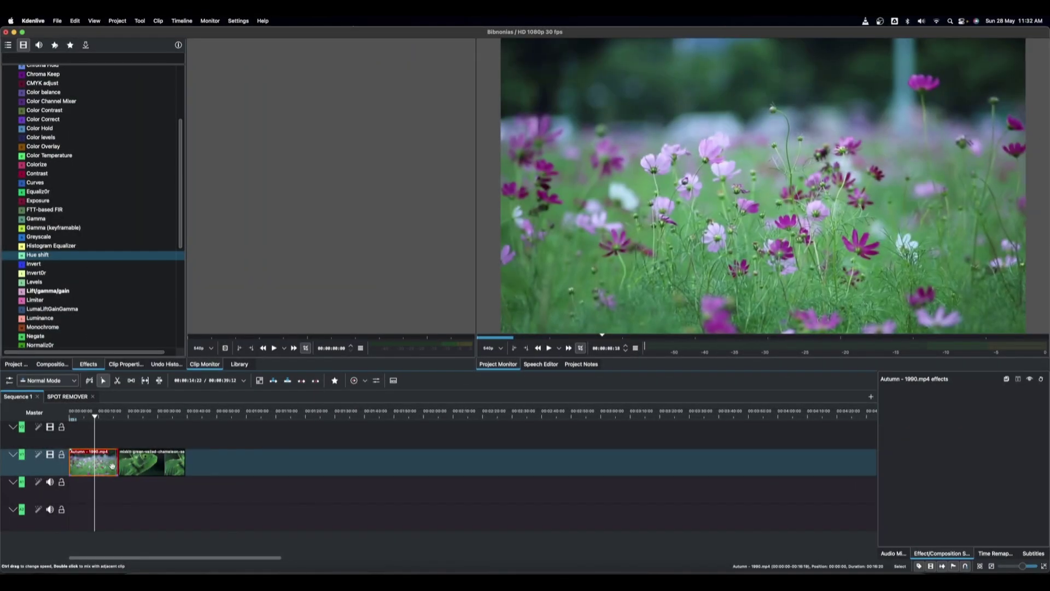
# - Apply Levels: input black 357, white 940, gamma 1171, output black 132, white 654
pyautogui.click(34, 282)
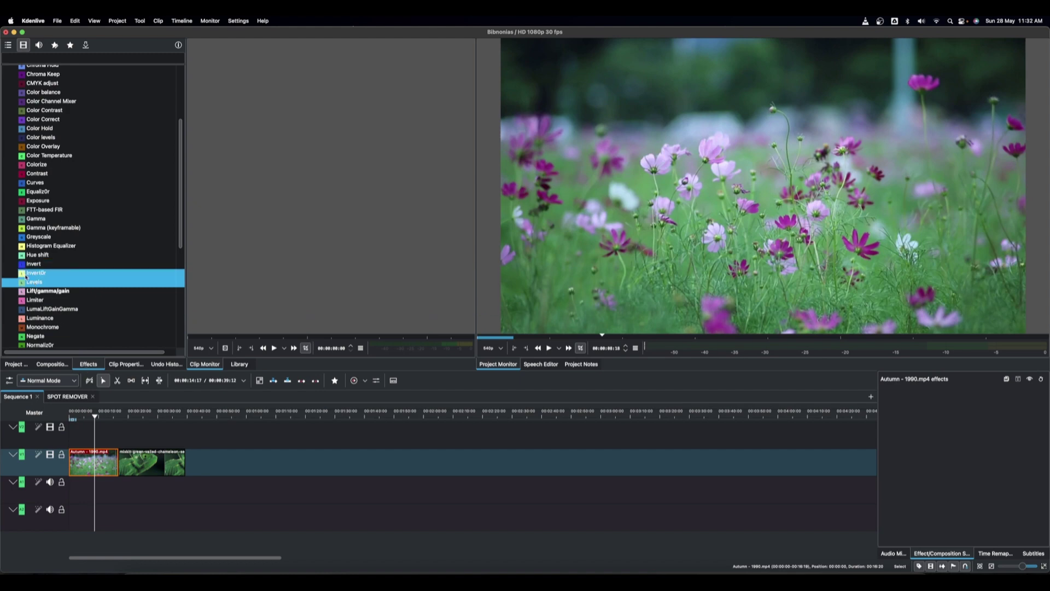
pyautogui.moveTo(23, 283); pyautogui.dragTo(94, 466)
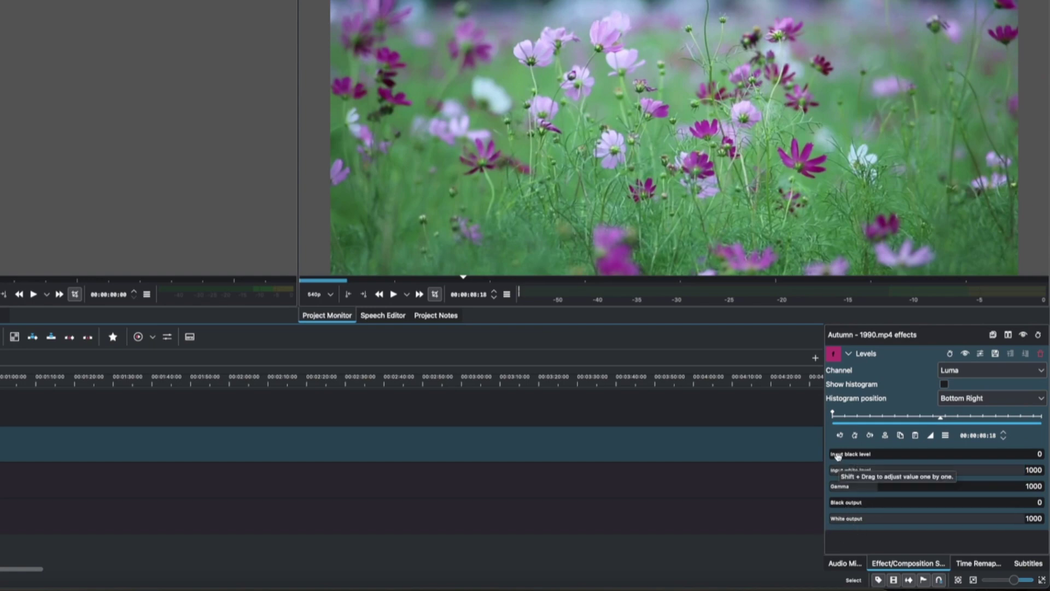
pyautogui.moveTo(843, 455); pyautogui.dragTo(873, 455)
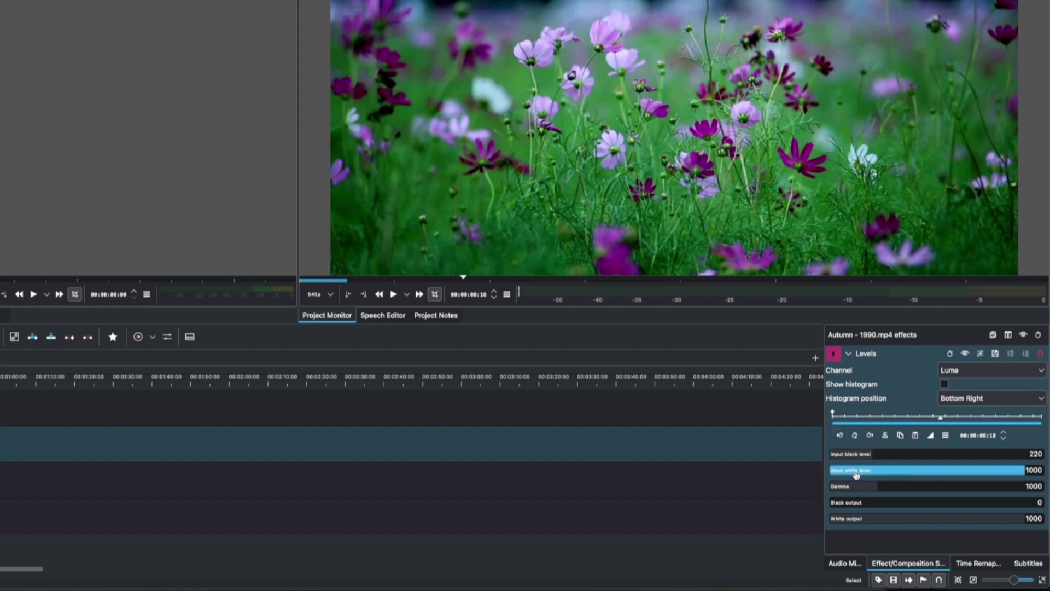
pyautogui.moveTo(999, 475); pyautogui.dragTo(1020, 484)
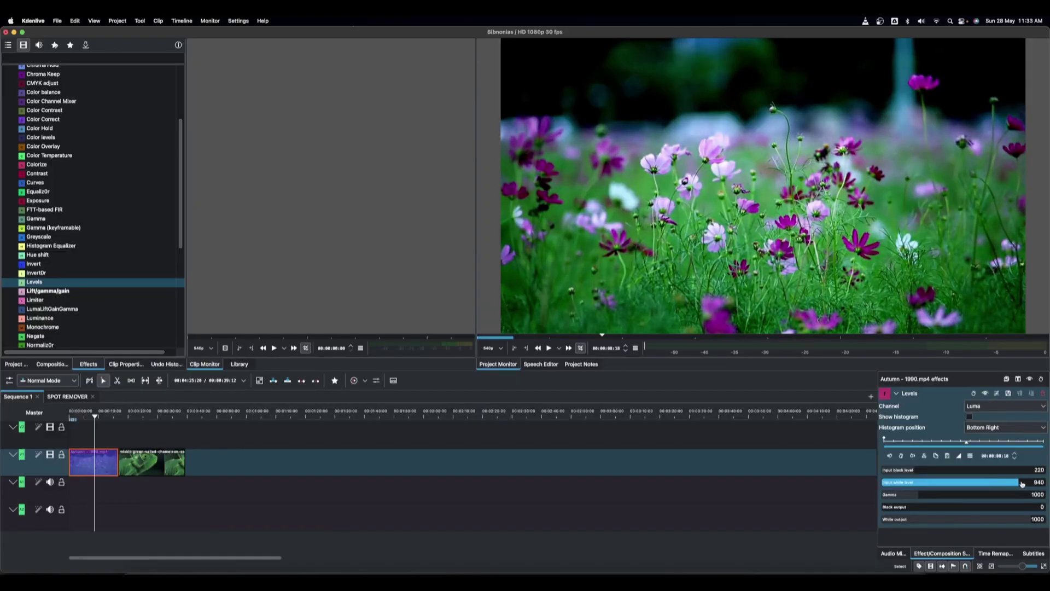
pyautogui.moveTo(906, 497); pyautogui.dragTo(958, 471)
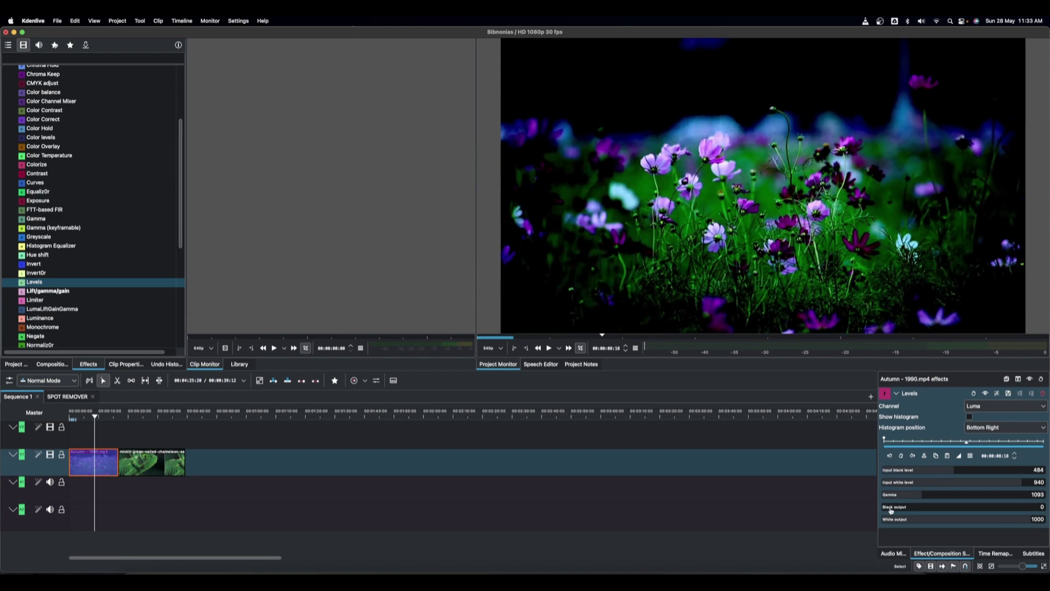
pyautogui.moveTo(921, 495); pyautogui.dragTo(963, 498)
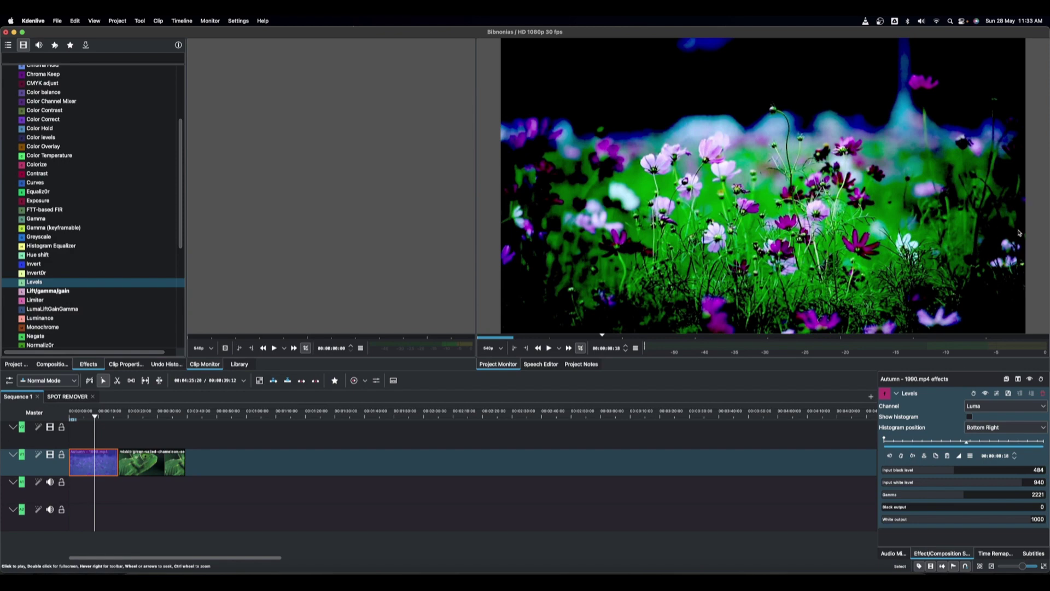
pyautogui.moveTo(942, 471); pyautogui.dragTo(904, 508)
pyautogui.click(932, 498)
pyautogui.click(979, 519)
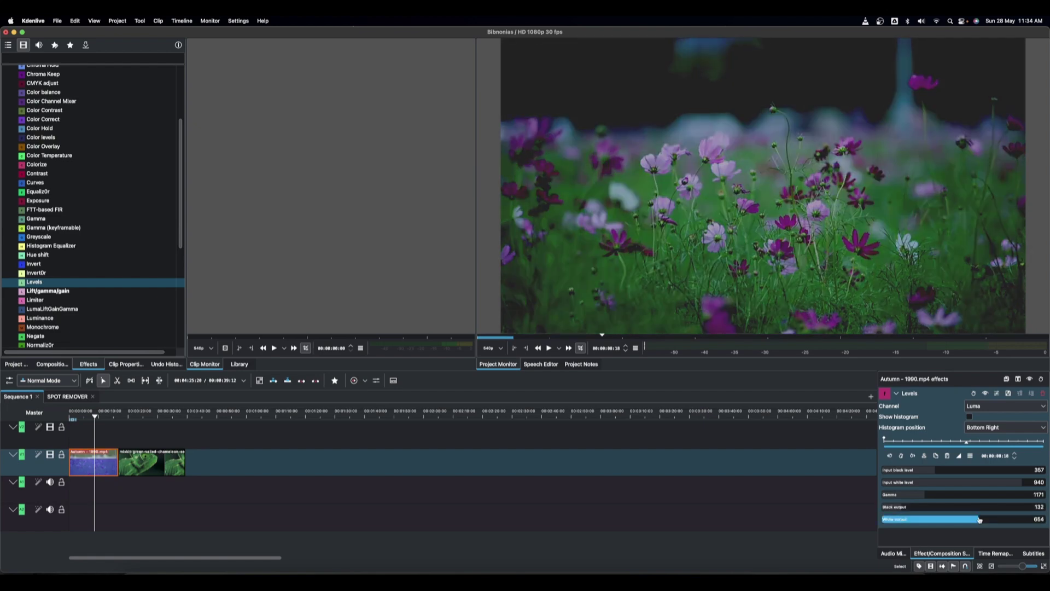
# - Cycle the Levels channel through Red, Green, Blue and Luma, ending on Green
pyautogui.click(997, 405)
pyautogui.click(971, 417)
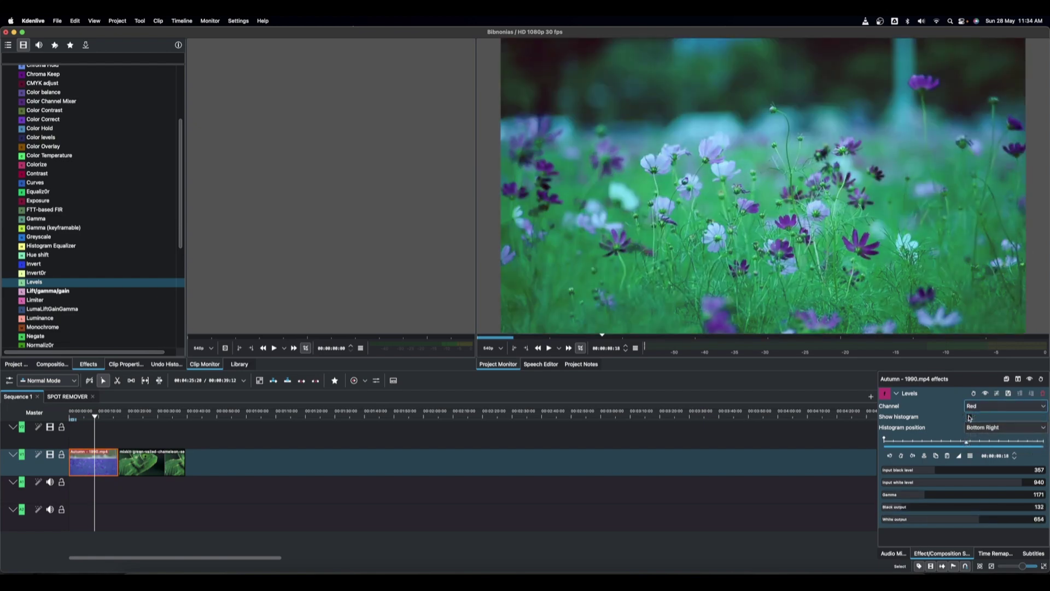
pyautogui.click(982, 408)
pyautogui.click(979, 428)
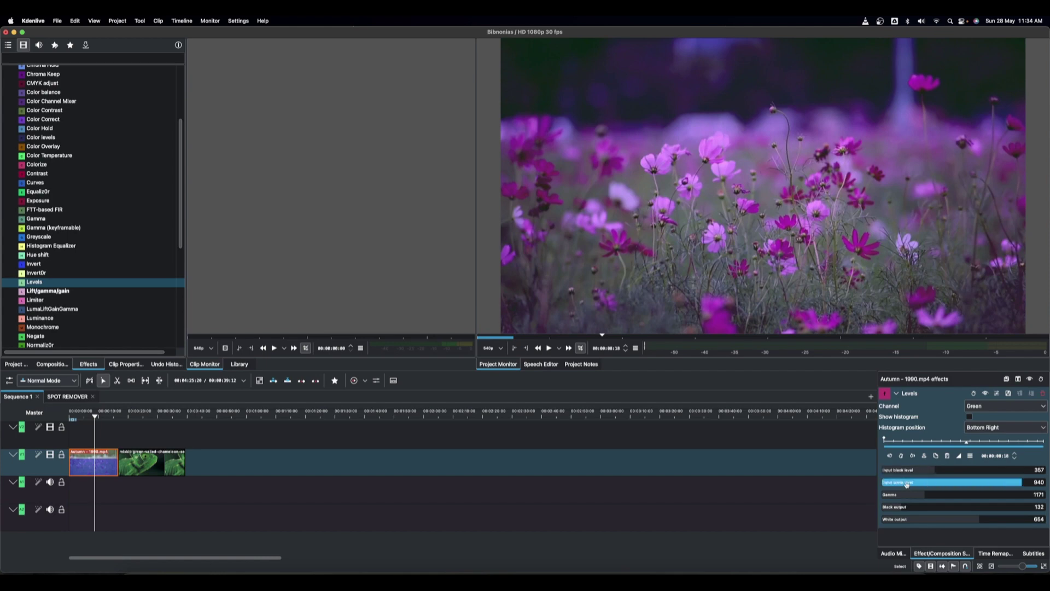
pyautogui.click(981, 407)
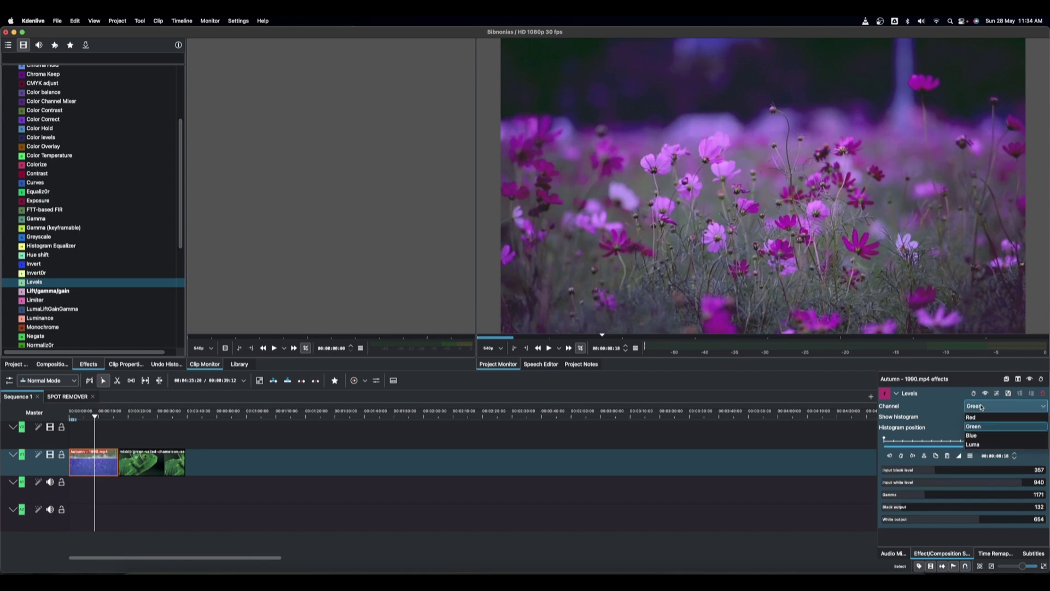
pyautogui.click(976, 435)
pyautogui.click(979, 410)
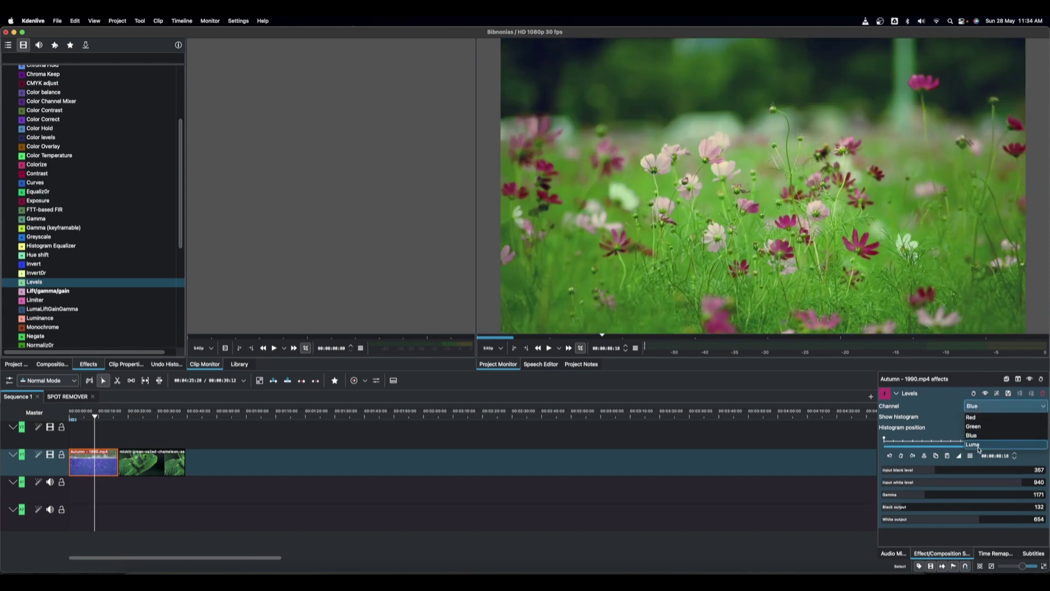
pyautogui.click(979, 445)
pyautogui.click(979, 409)
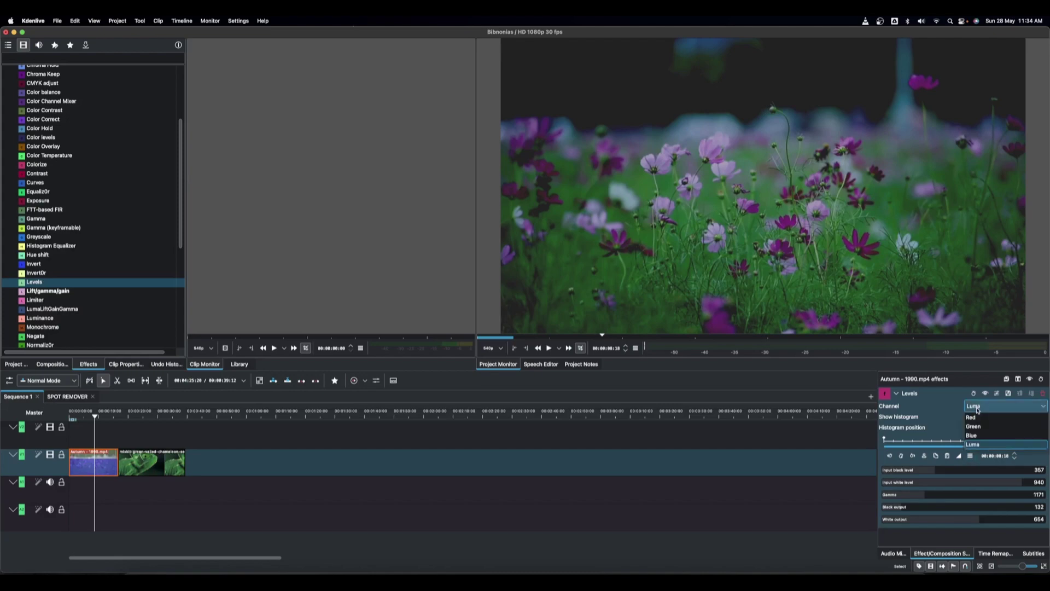
pyautogui.click(974, 418)
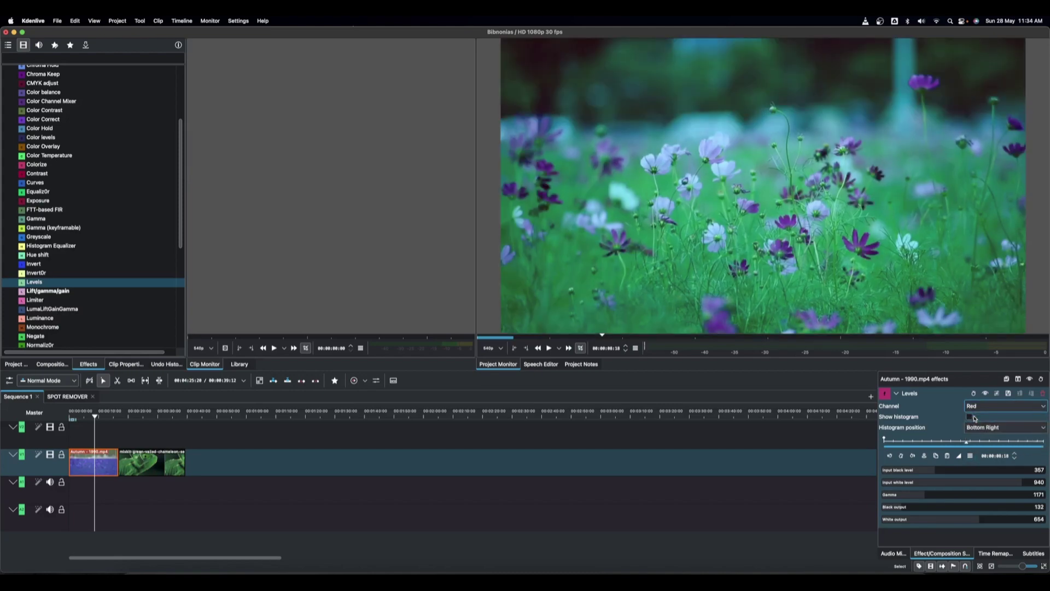
pyautogui.click(979, 407)
pyautogui.click(976, 429)
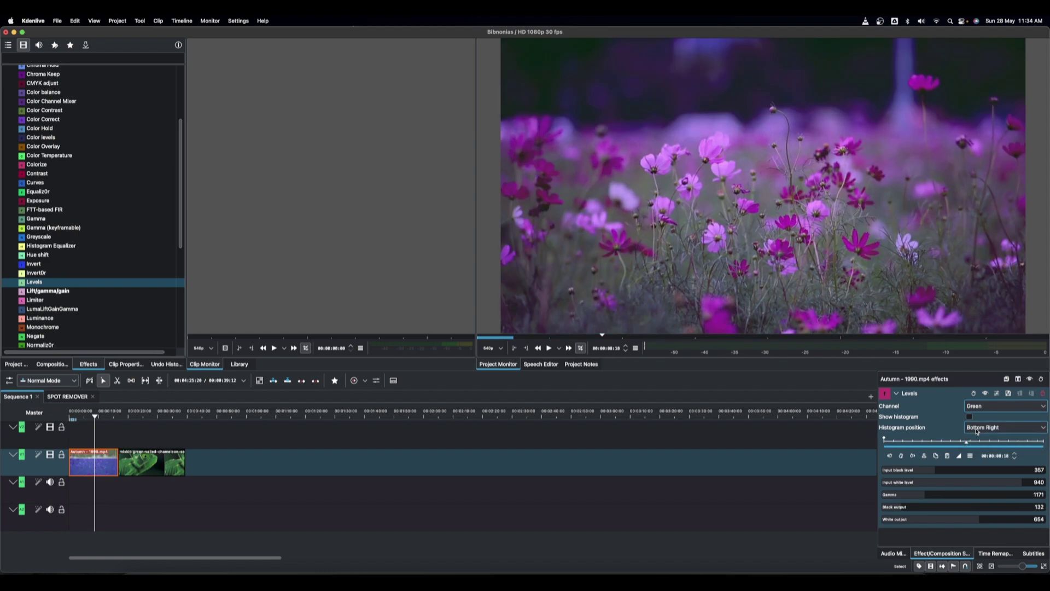
# - Adjust the Green channel's input black level and set input white to 255
pyautogui.moveTo(924, 470)
pyautogui.mouseDown()
pyautogui.moveTo(910, 469)
pyautogui.moveTo(928, 470)
pyautogui.mouseUp()
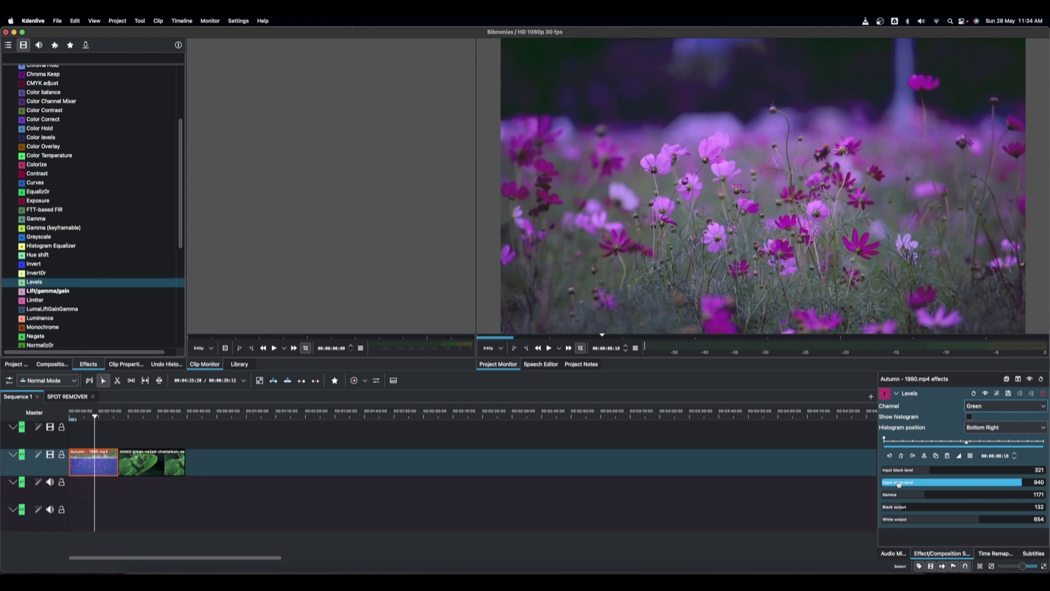
pyautogui.click(898, 484)
pyautogui.moveTo(898, 483); pyautogui.dragTo(921, 483)
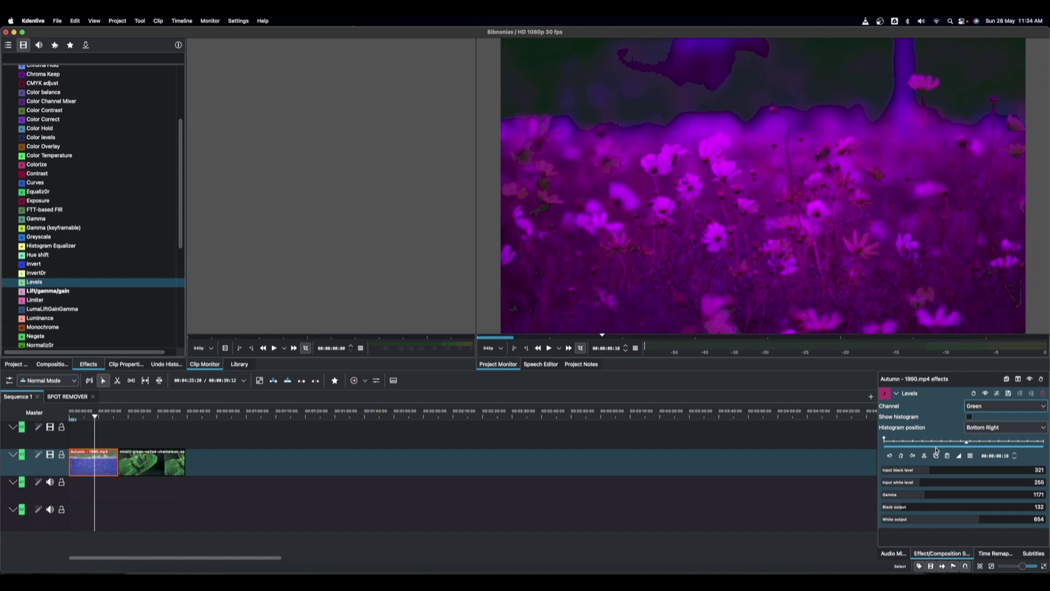
pyautogui.moveTo(924, 474)
pyautogui.mouseDown()
pyautogui.moveTo(906, 476)
pyautogui.moveTo(928, 476)
pyautogui.mouseUp()
# - Switch Levels to the Blue channel with histogram position Bottom Left
pyautogui.click(984, 405)
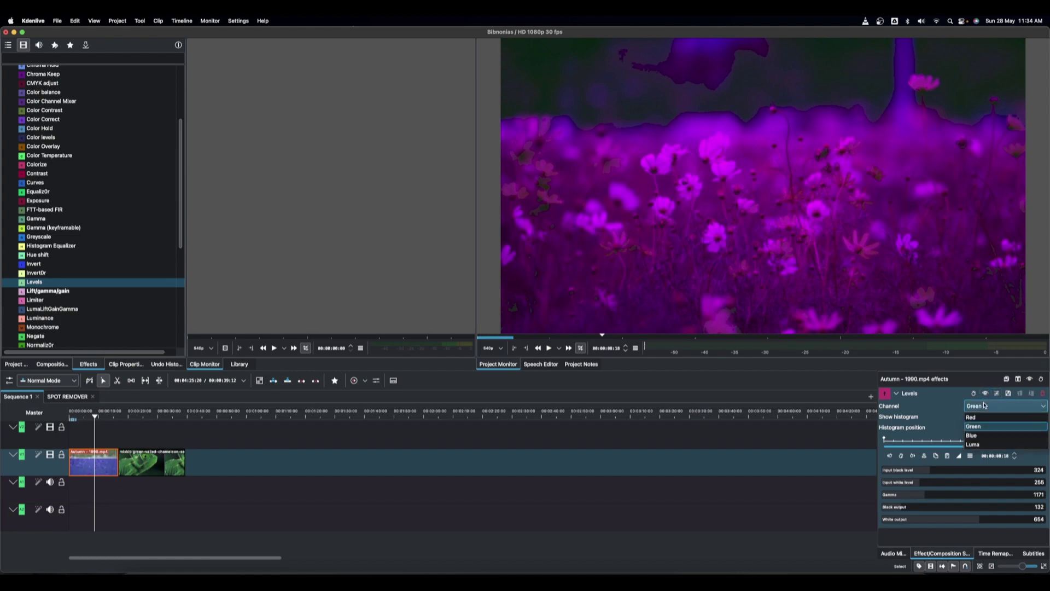
pyautogui.click(987, 435)
pyautogui.click(988, 428)
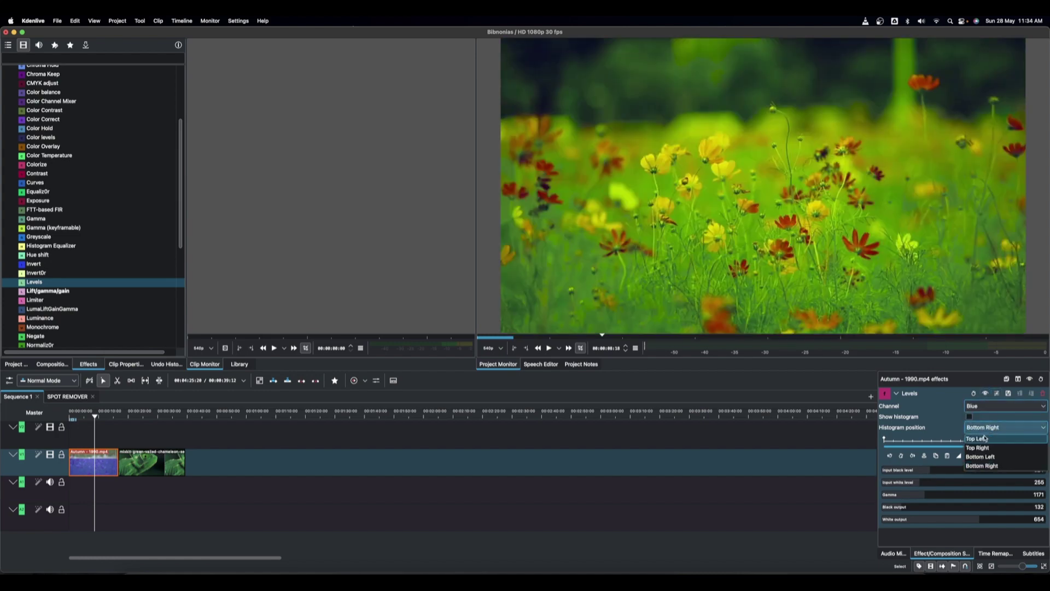
pyautogui.click(985, 440)
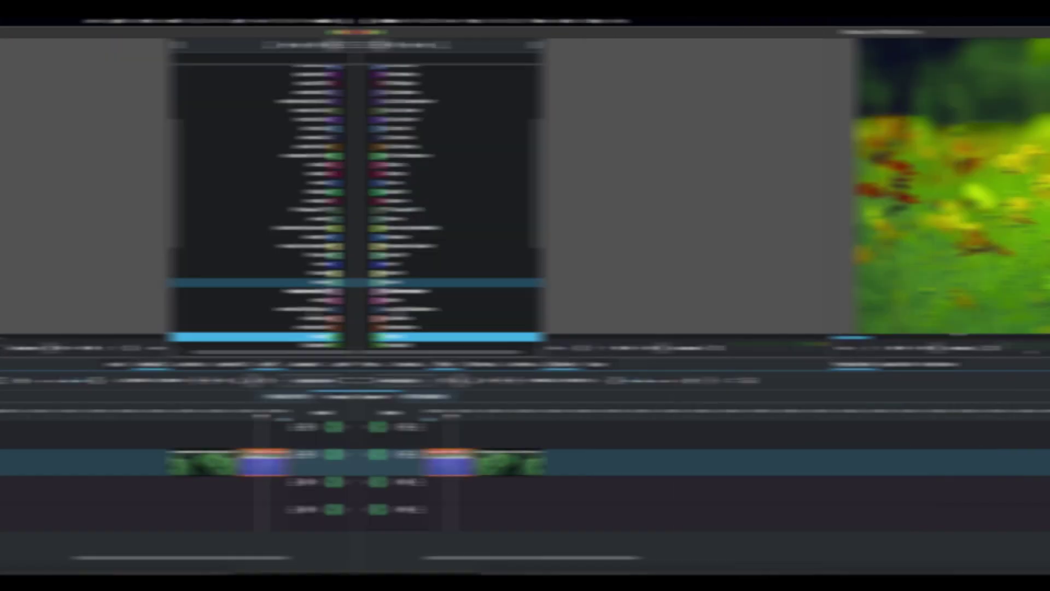
# - Select Lift/gamma/gain in the colour-correction effects list
pyautogui.click(48, 293)
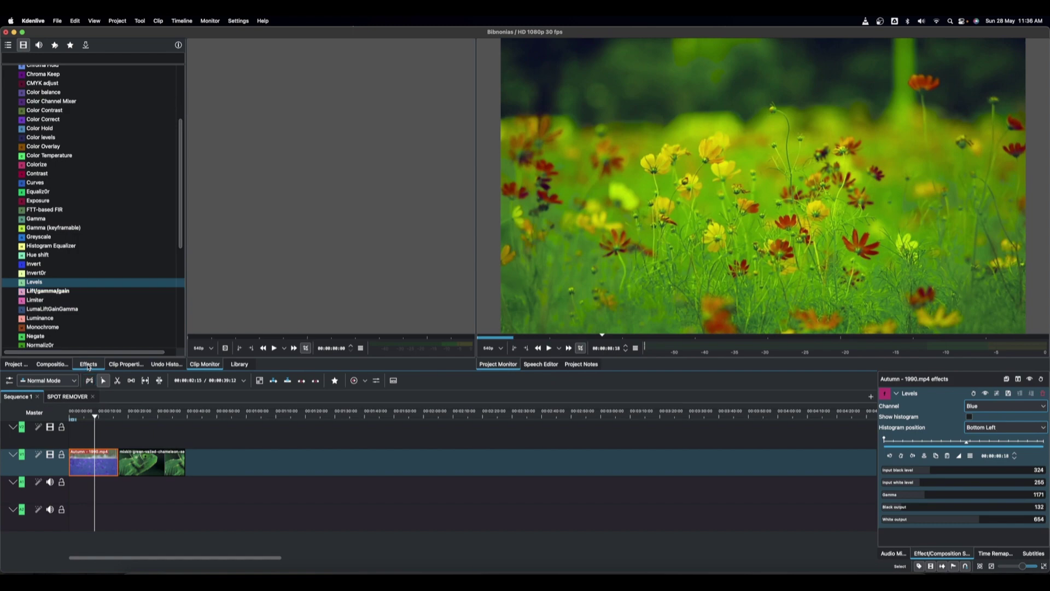
# - Replace Levels with LumaLiftGainGamma, setting lift to -154 and gain to 60
pyautogui.click(40, 310)
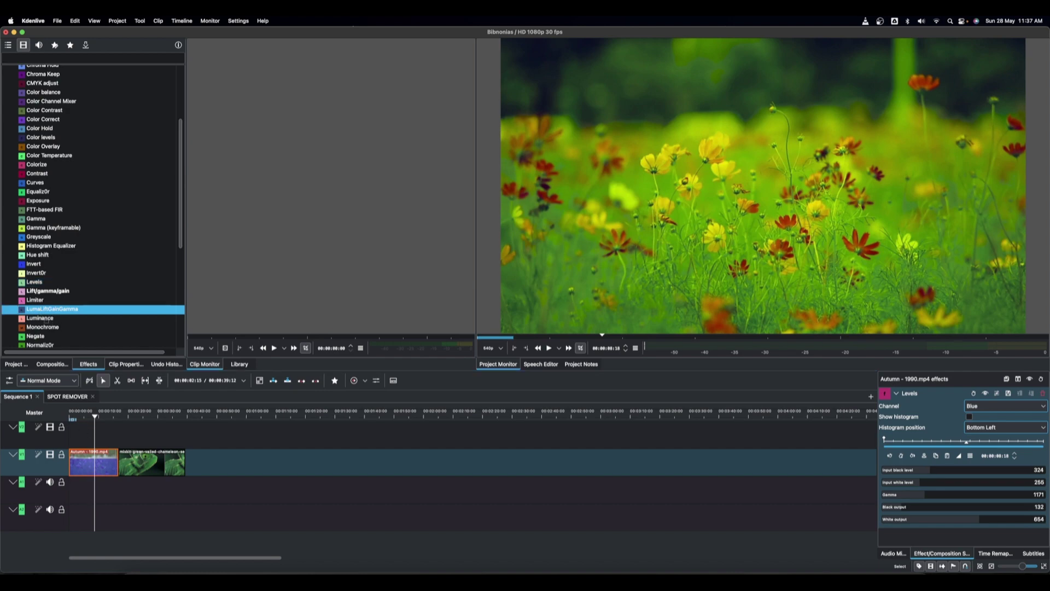
pyautogui.click(1043, 394)
pyautogui.moveTo(914, 436); pyautogui.dragTo(957, 439)
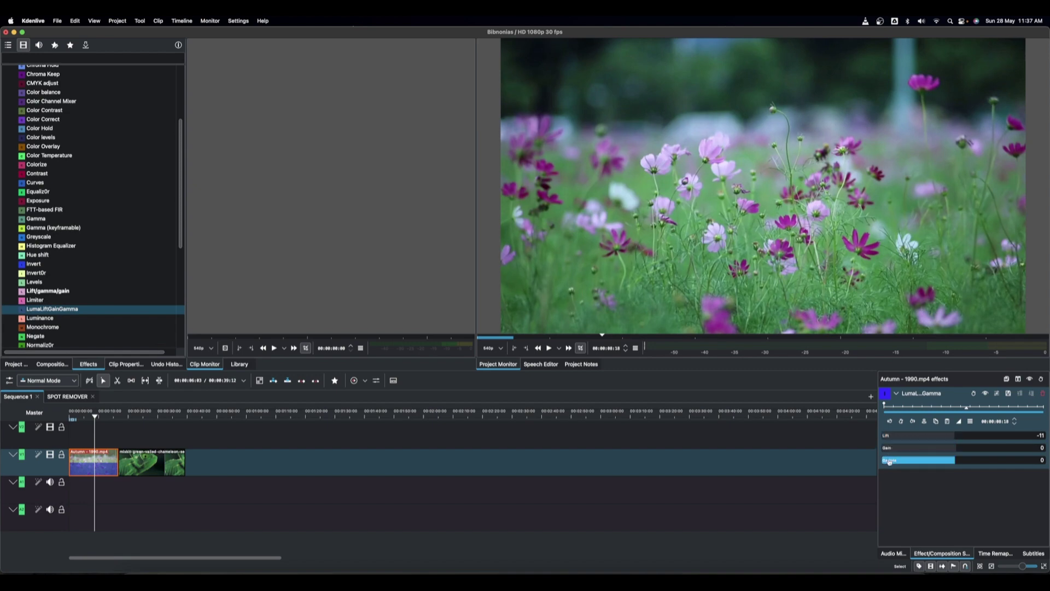
pyautogui.moveTo(951, 436); pyautogui.dragTo(935, 436)
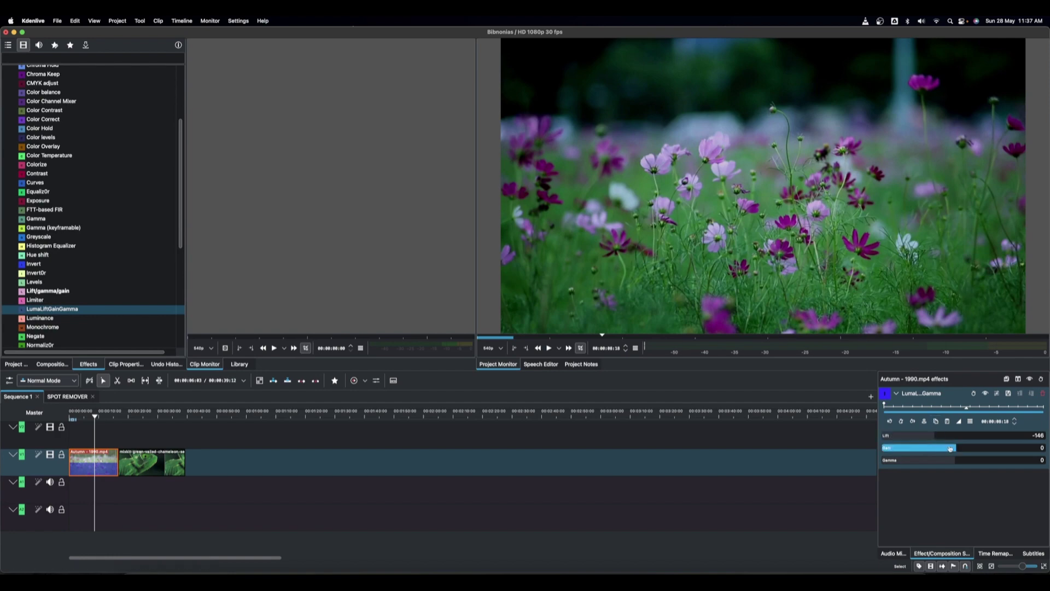
pyautogui.moveTo(952, 449)
pyautogui.mouseDown()
pyautogui.moveTo(968, 449)
pyautogui.moveTo(937, 449)
pyautogui.moveTo(985, 450)
pyautogui.moveTo(943, 460)
pyautogui.moveTo(985, 460)
pyautogui.moveTo(965, 449)
pyautogui.mouseUp()
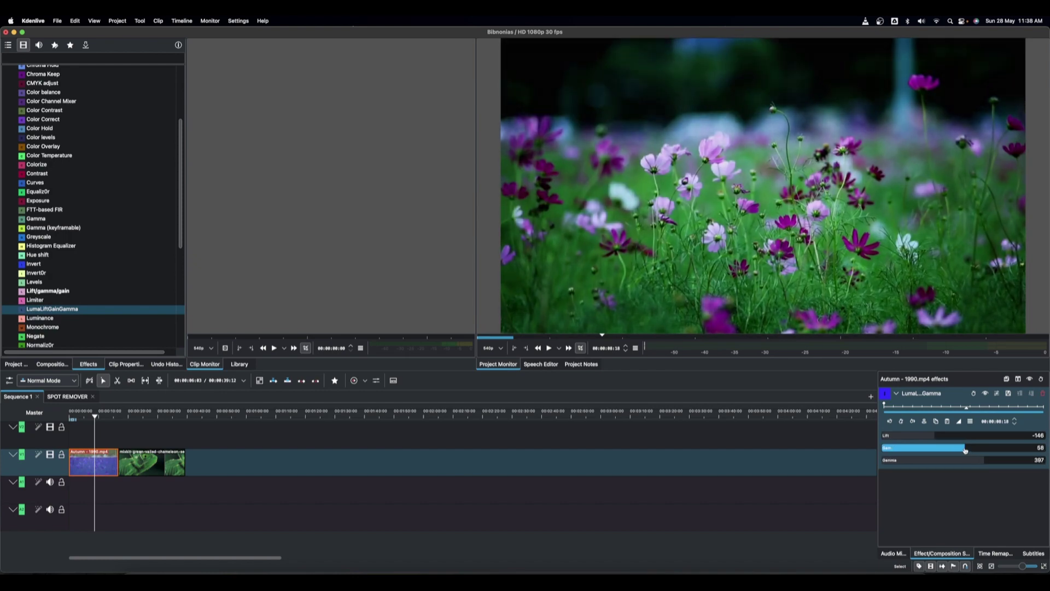
pyautogui.moveTo(928, 438); pyautogui.dragTo(926, 438)
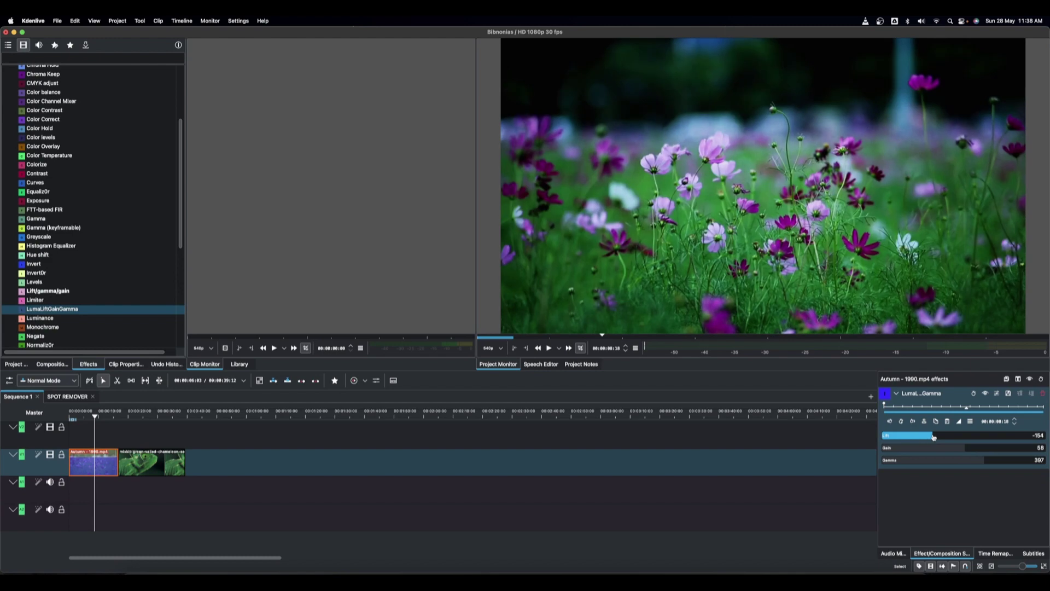
pyautogui.click(966, 447)
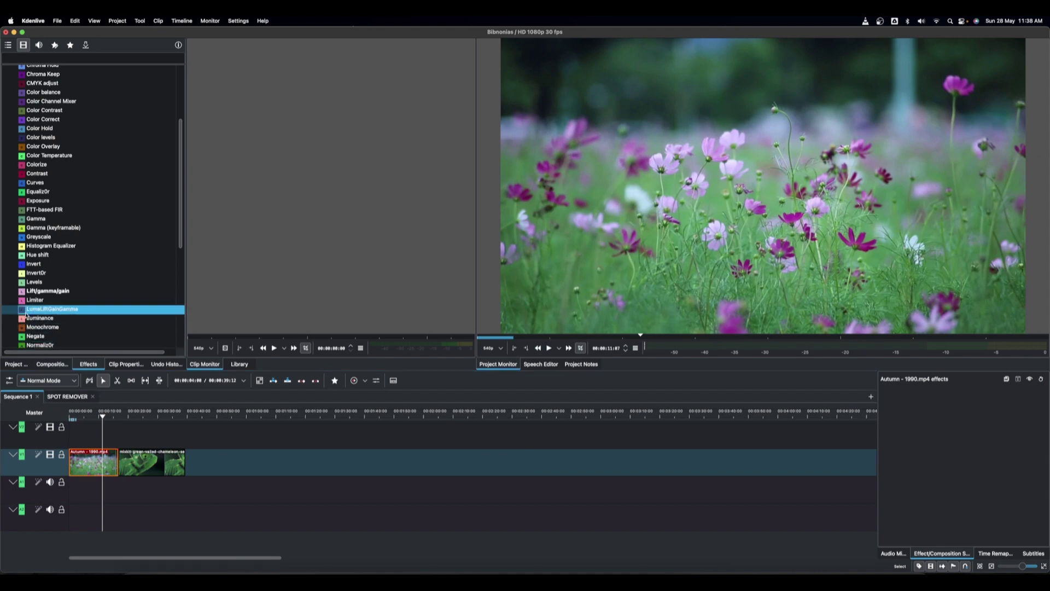
# - Apply RGB adjustment in Change gamma mode with red ≈832, green ≈786, blue 440
pyautogui.scroll(-4, 33, 311)
pyautogui.moveTo(38, 298); pyautogui.dragTo(82, 468)
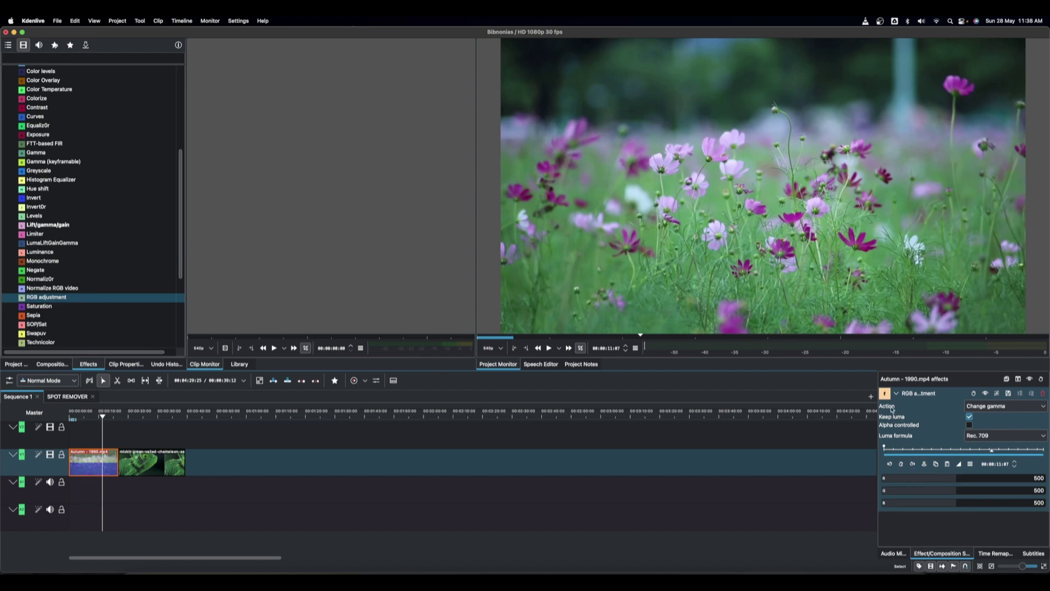
pyautogui.click(993, 406)
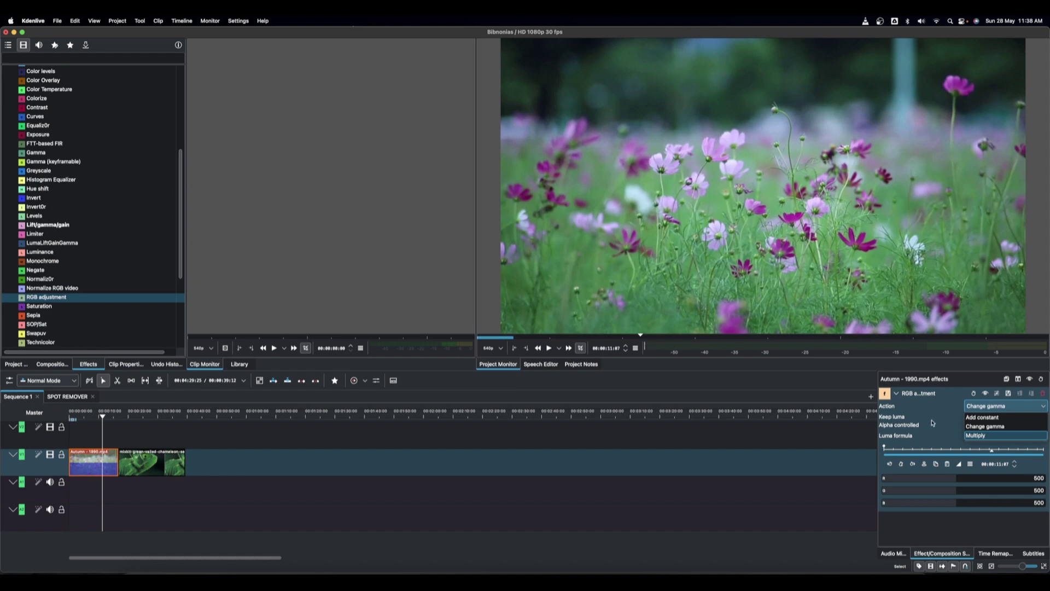
pyautogui.click(987, 427)
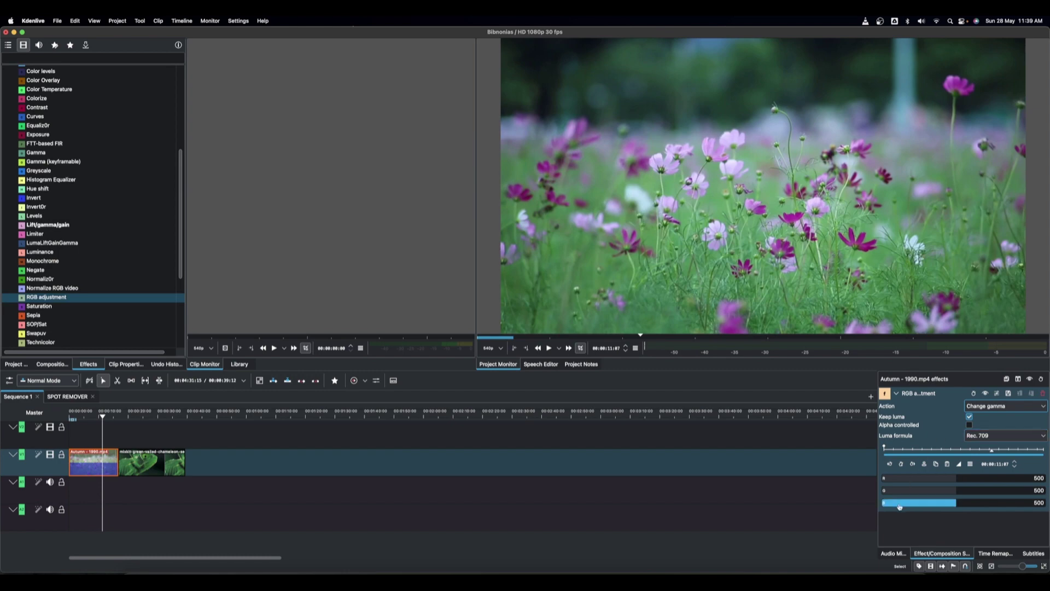
pyautogui.moveTo(955, 479); pyautogui.dragTo(1005, 487)
pyautogui.click(967, 478)
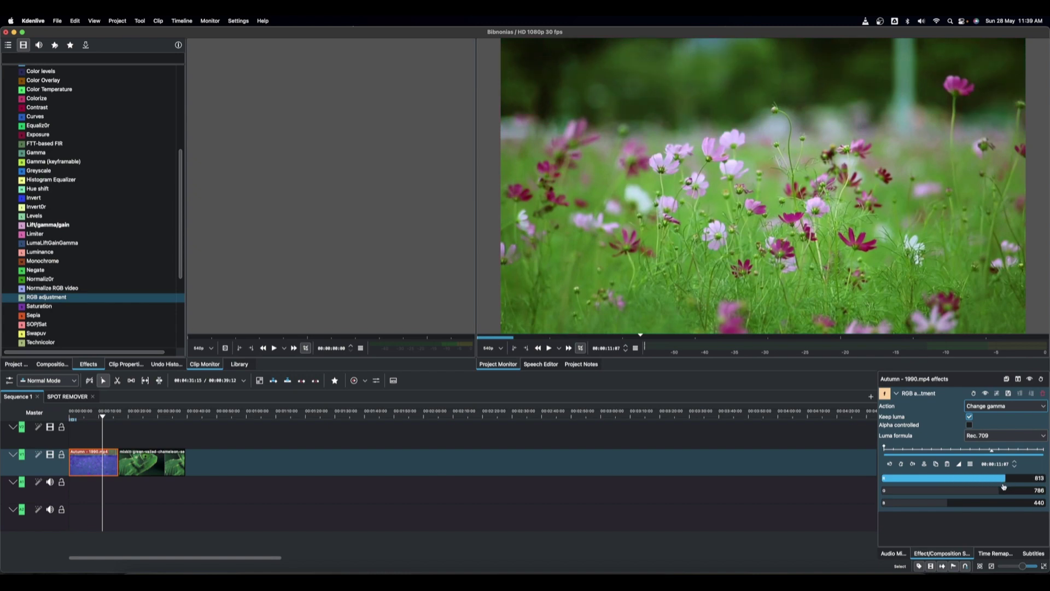
pyautogui.click(895, 393)
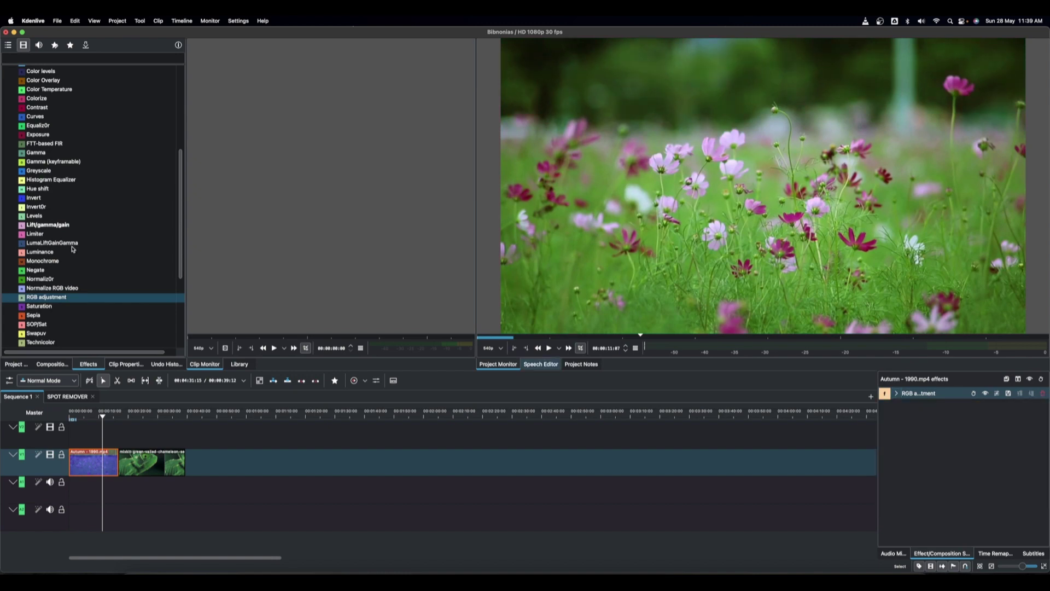
# - Add LumaLiftGainGamma to the Autumn clip with lift at -121
pyautogui.click(43, 246)
pyautogui.moveTo(44, 246); pyautogui.dragTo(91, 463)
pyautogui.moveTo(950, 450); pyautogui.dragTo(974, 472)
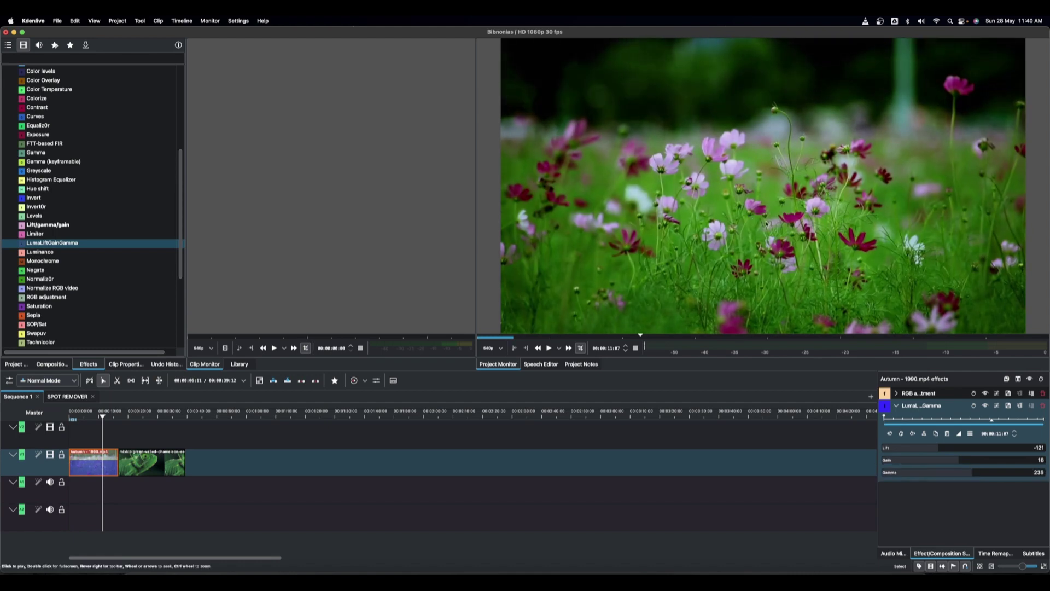
pyautogui.click(896, 405)
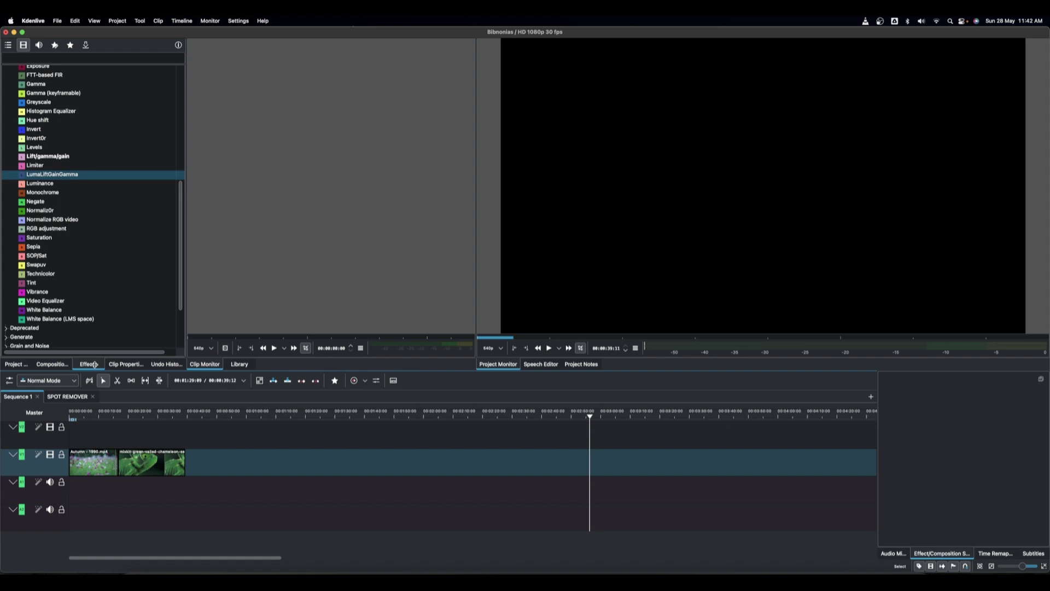
# - Apply White Balance to the Autumn clip and select the clip to show its effects
pyautogui.click(44, 310)
pyautogui.moveTo(44, 310); pyautogui.dragTo(90, 462)
pyautogui.click(91, 418)
pyautogui.click(90, 457)
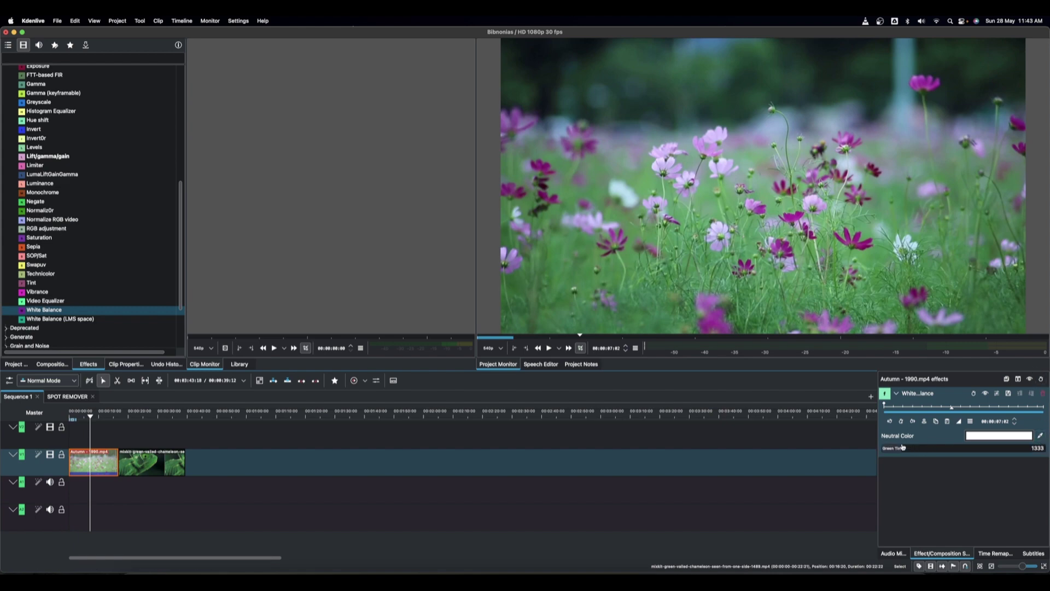
pyautogui.scroll(-10, 900, 449)
# - Sample the green grass as neutral colour and set green tint to 1268
pyautogui.hotkey('ctrl', 'z')
pyautogui.click(1040, 433)
pyautogui.click(680, 272)
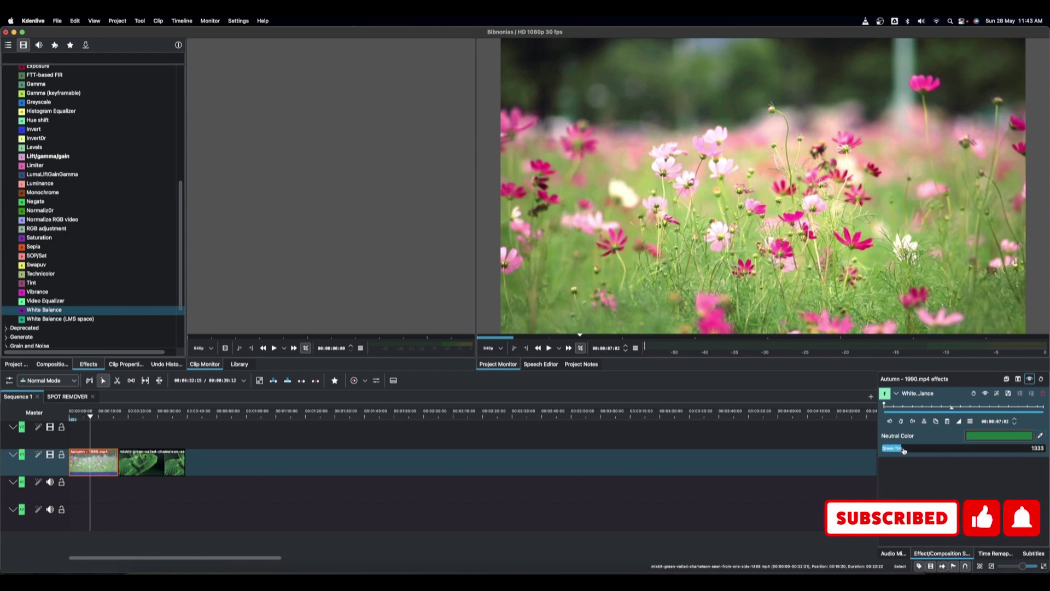
pyautogui.moveTo(904, 450); pyautogui.dragTo(900, 450)
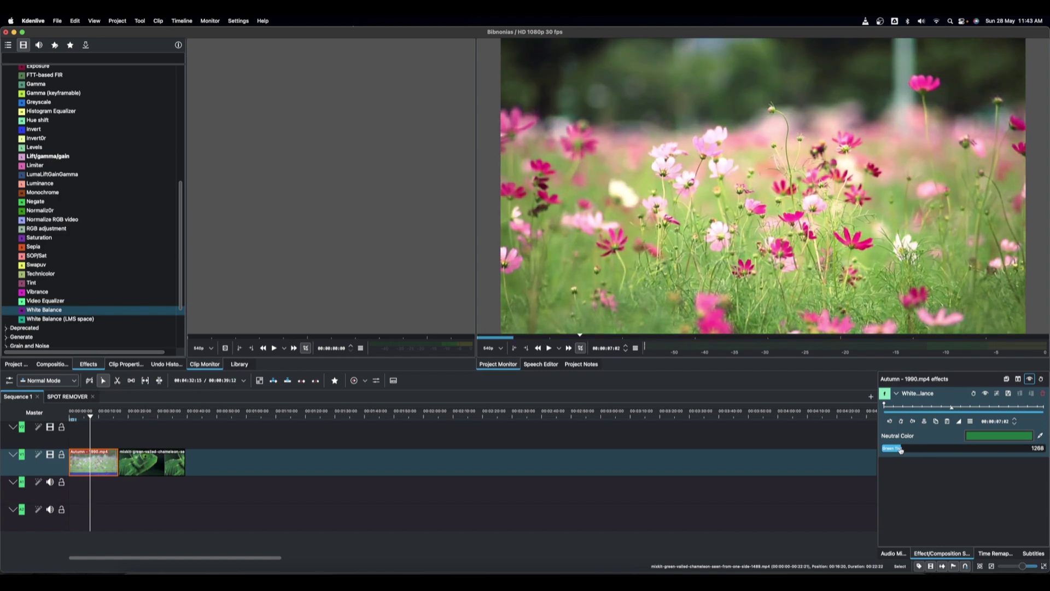
# - Apply RGB adjustment after White Balance and lower red to 420
pyautogui.click(45, 232)
pyautogui.moveTo(45, 233); pyautogui.dragTo(105, 473)
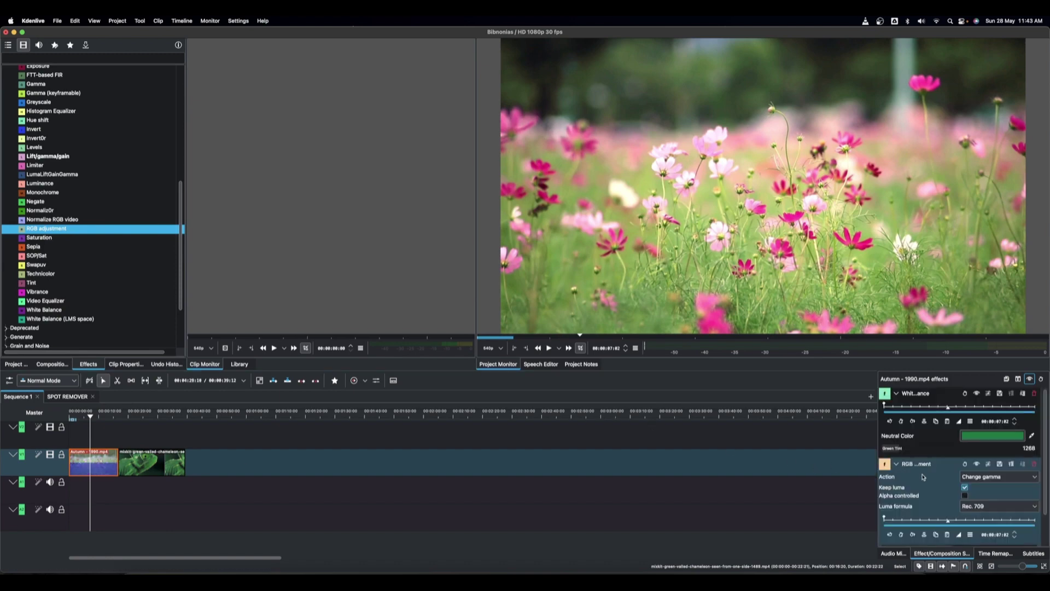
pyautogui.scroll(-2, 923, 476)
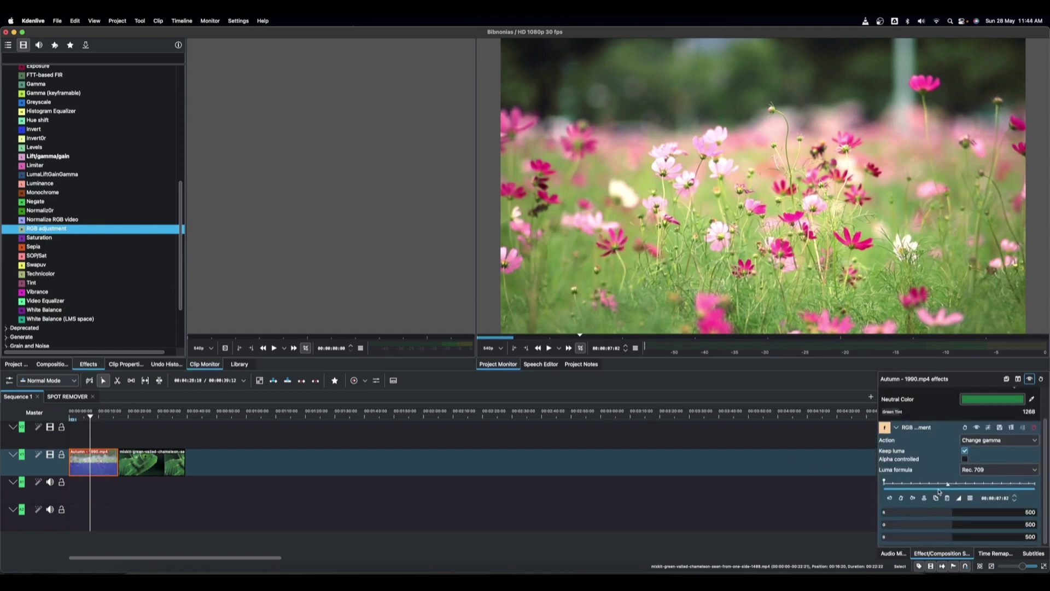
pyautogui.moveTo(951, 515); pyautogui.dragTo(971, 538)
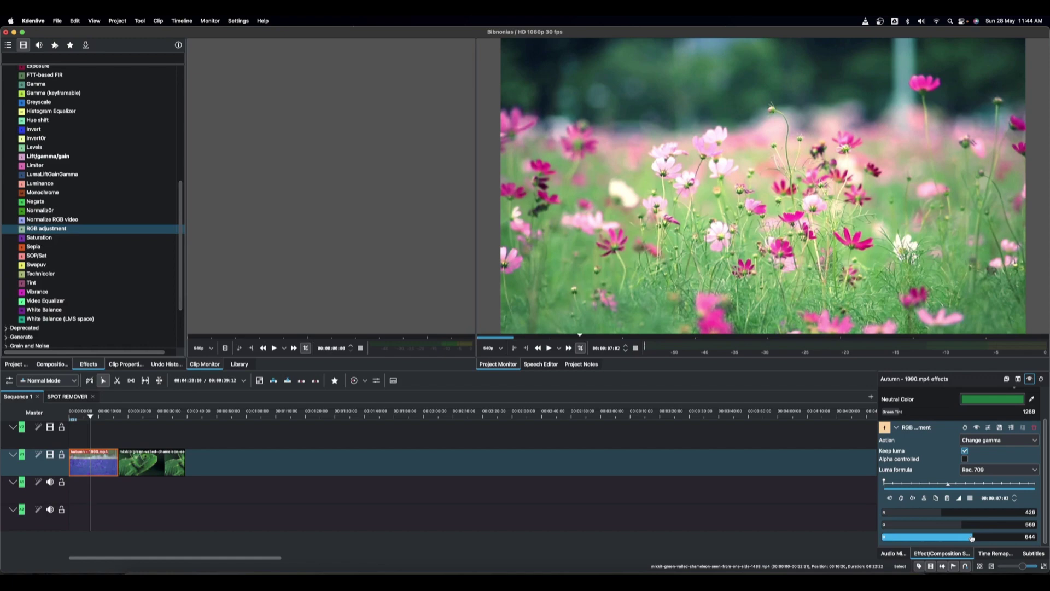
# - Try Add constant and Multiply, settle on Change gamma with red 344, and collapse both effects
pyautogui.click(977, 440)
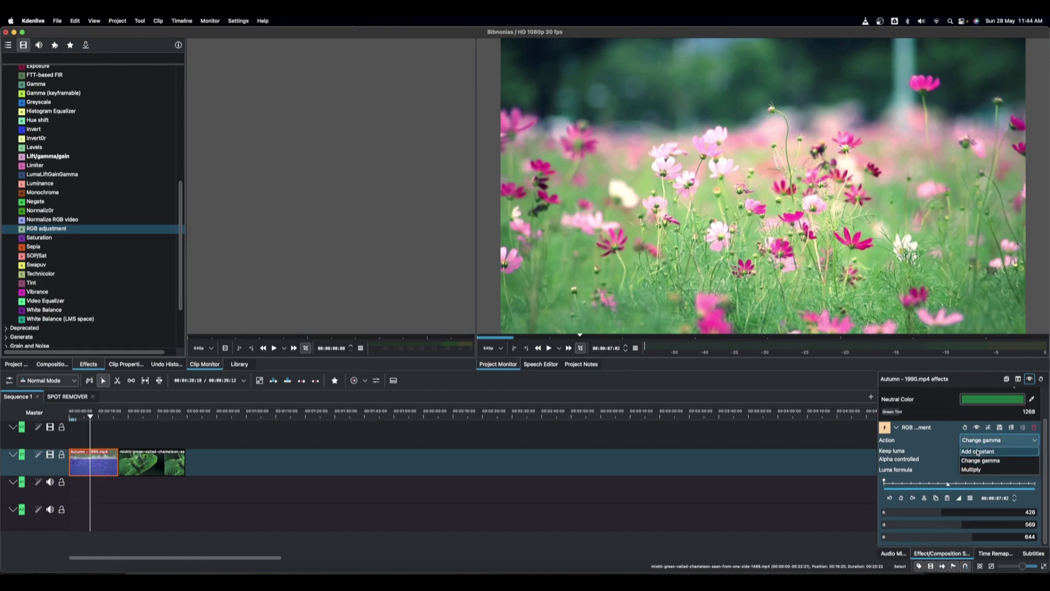
pyautogui.click(977, 452)
pyautogui.click(977, 444)
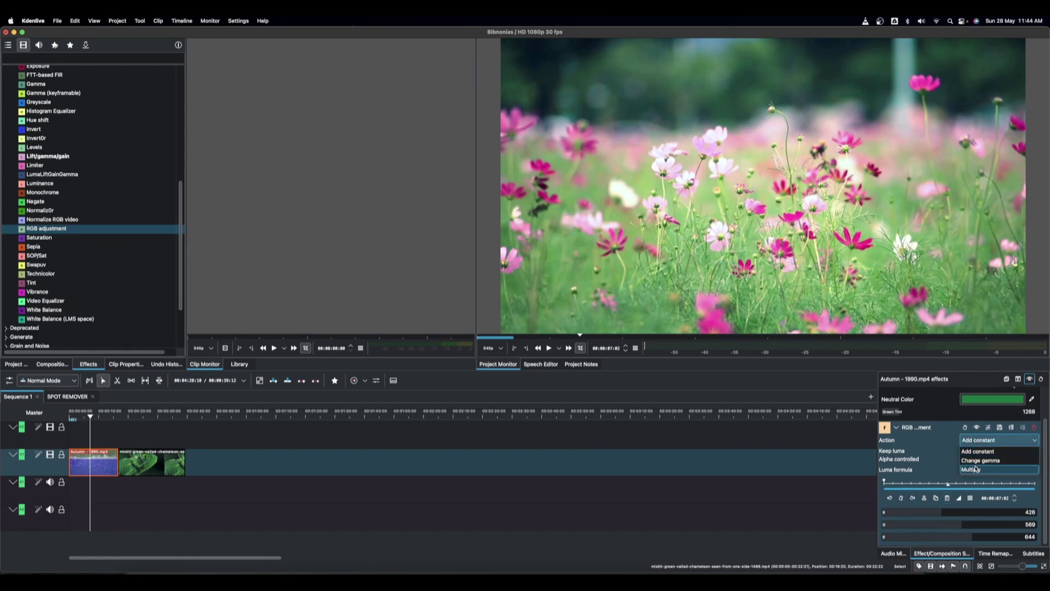
pyautogui.click(982, 469)
pyautogui.click(988, 441)
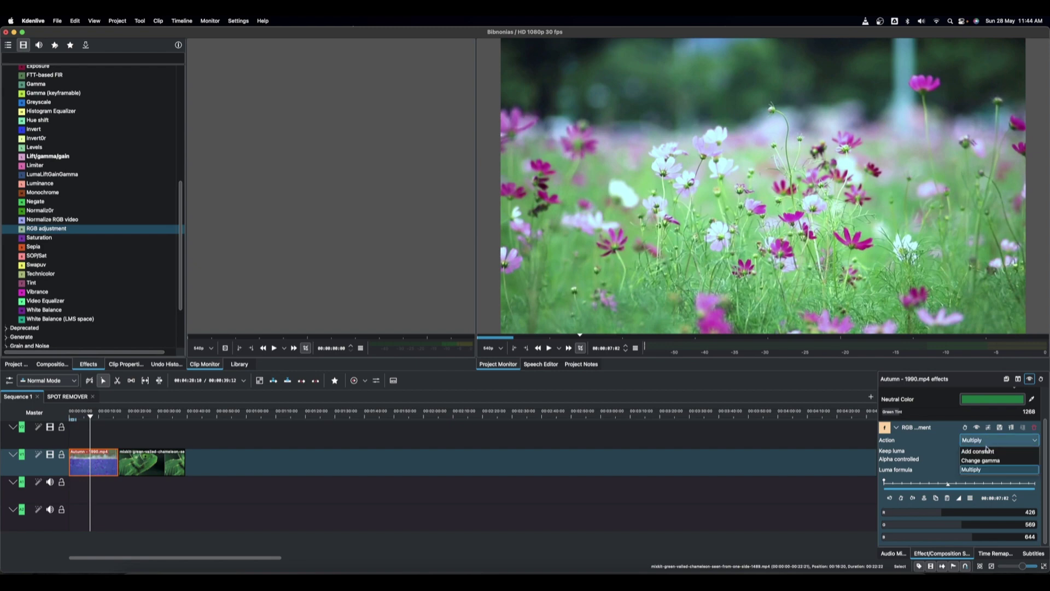
pyautogui.click(989, 460)
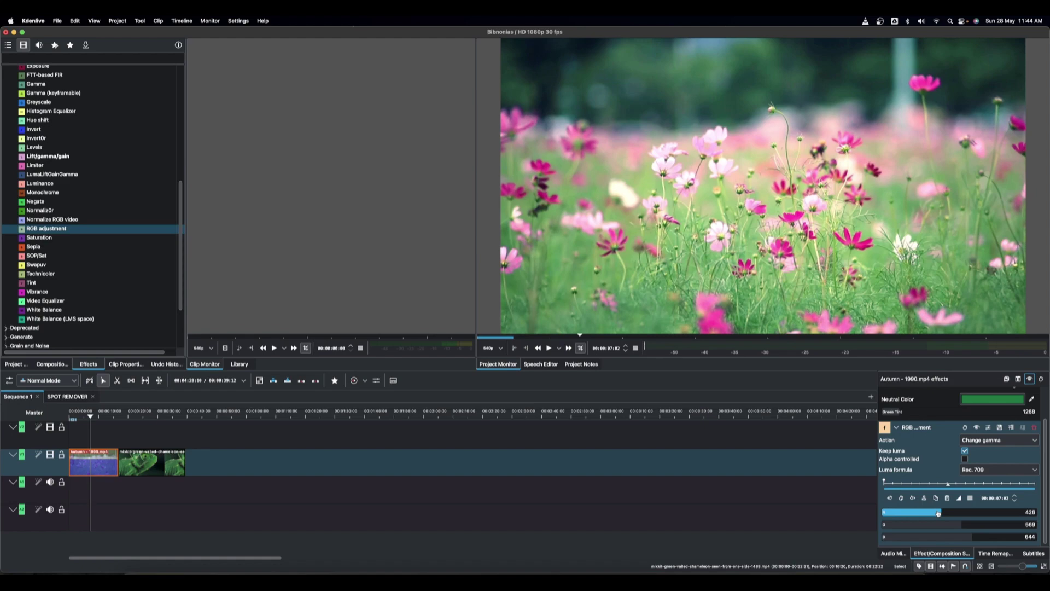
pyautogui.moveTo(939, 512); pyautogui.dragTo(966, 526)
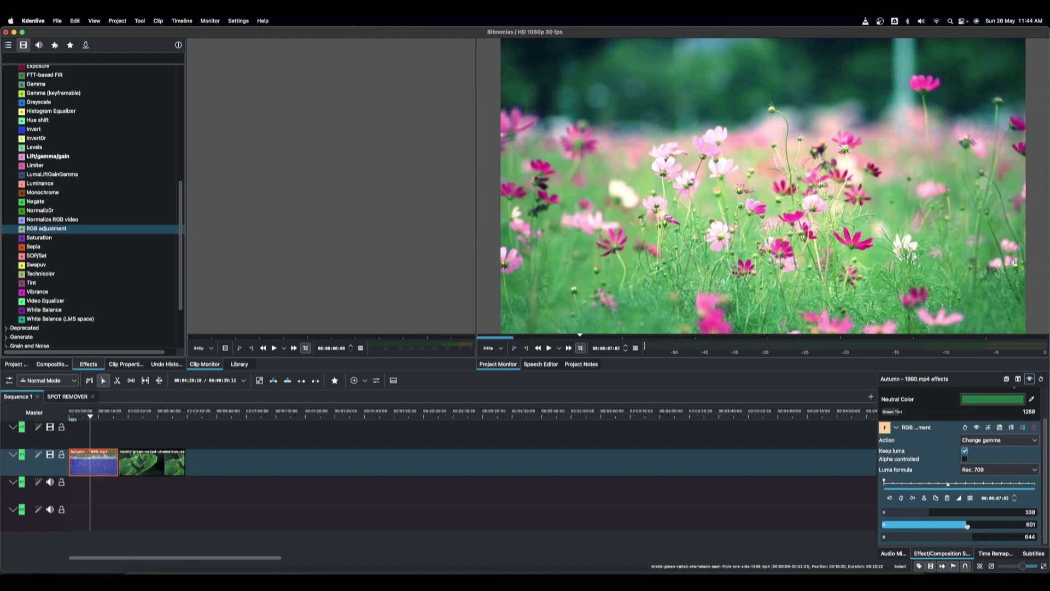
pyautogui.click(896, 427)
pyautogui.click(896, 394)
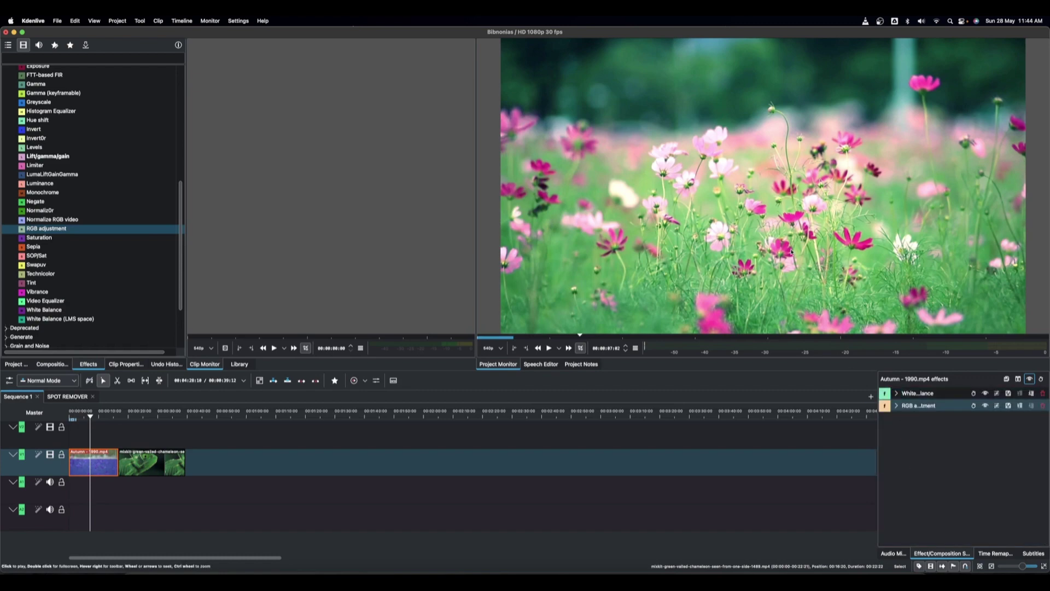
# - Try Contrast at 275 on the Autumn clip, remove it, then apply Bézier Curves instead
pyautogui.scroll(4, 66, 222)
pyautogui.scroll(4, 66, 138)
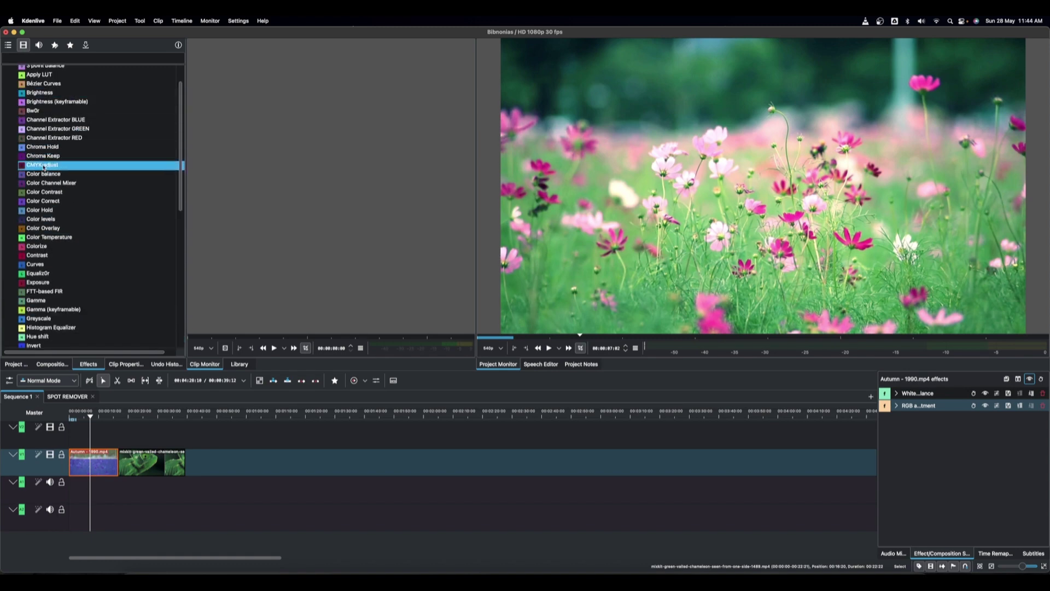
pyautogui.moveTo(37, 256); pyautogui.dragTo(111, 455)
pyautogui.moveTo(952, 461); pyautogui.dragTo(955, 462)
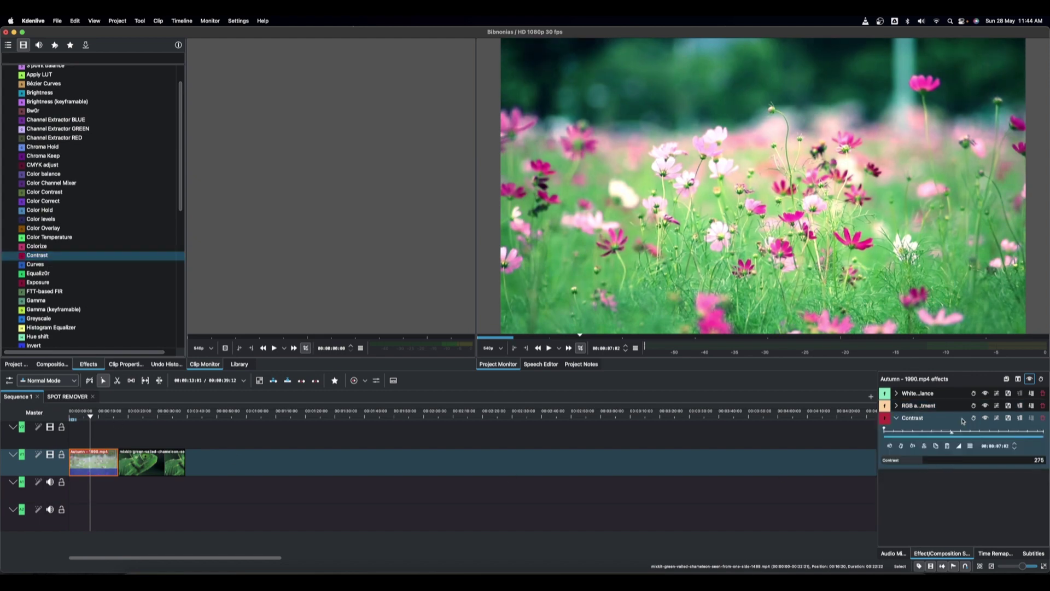
pyautogui.click(1043, 418)
pyautogui.moveTo(44, 84); pyautogui.dragTo(102, 464)
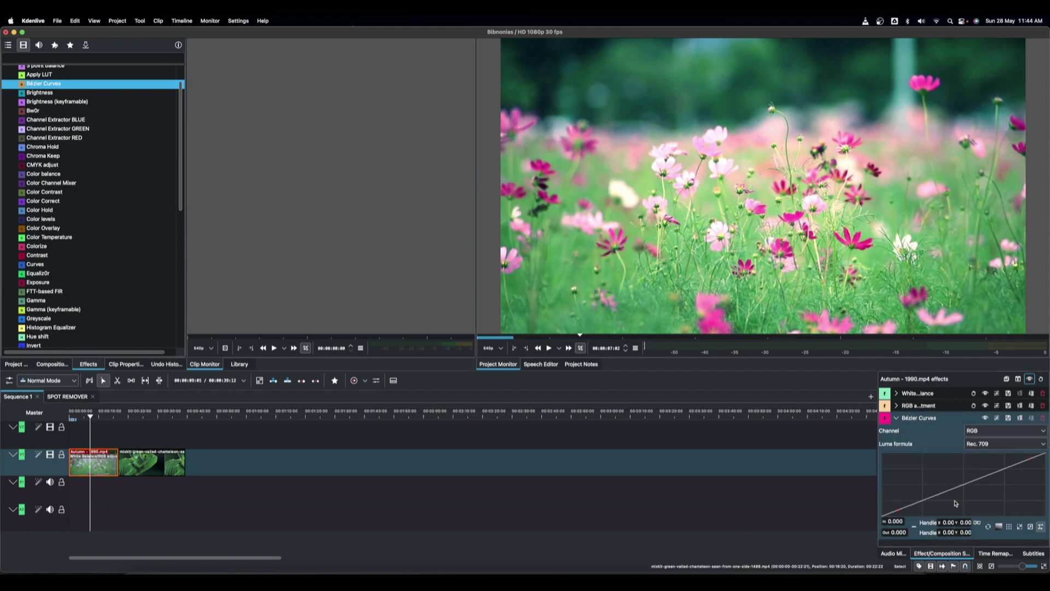